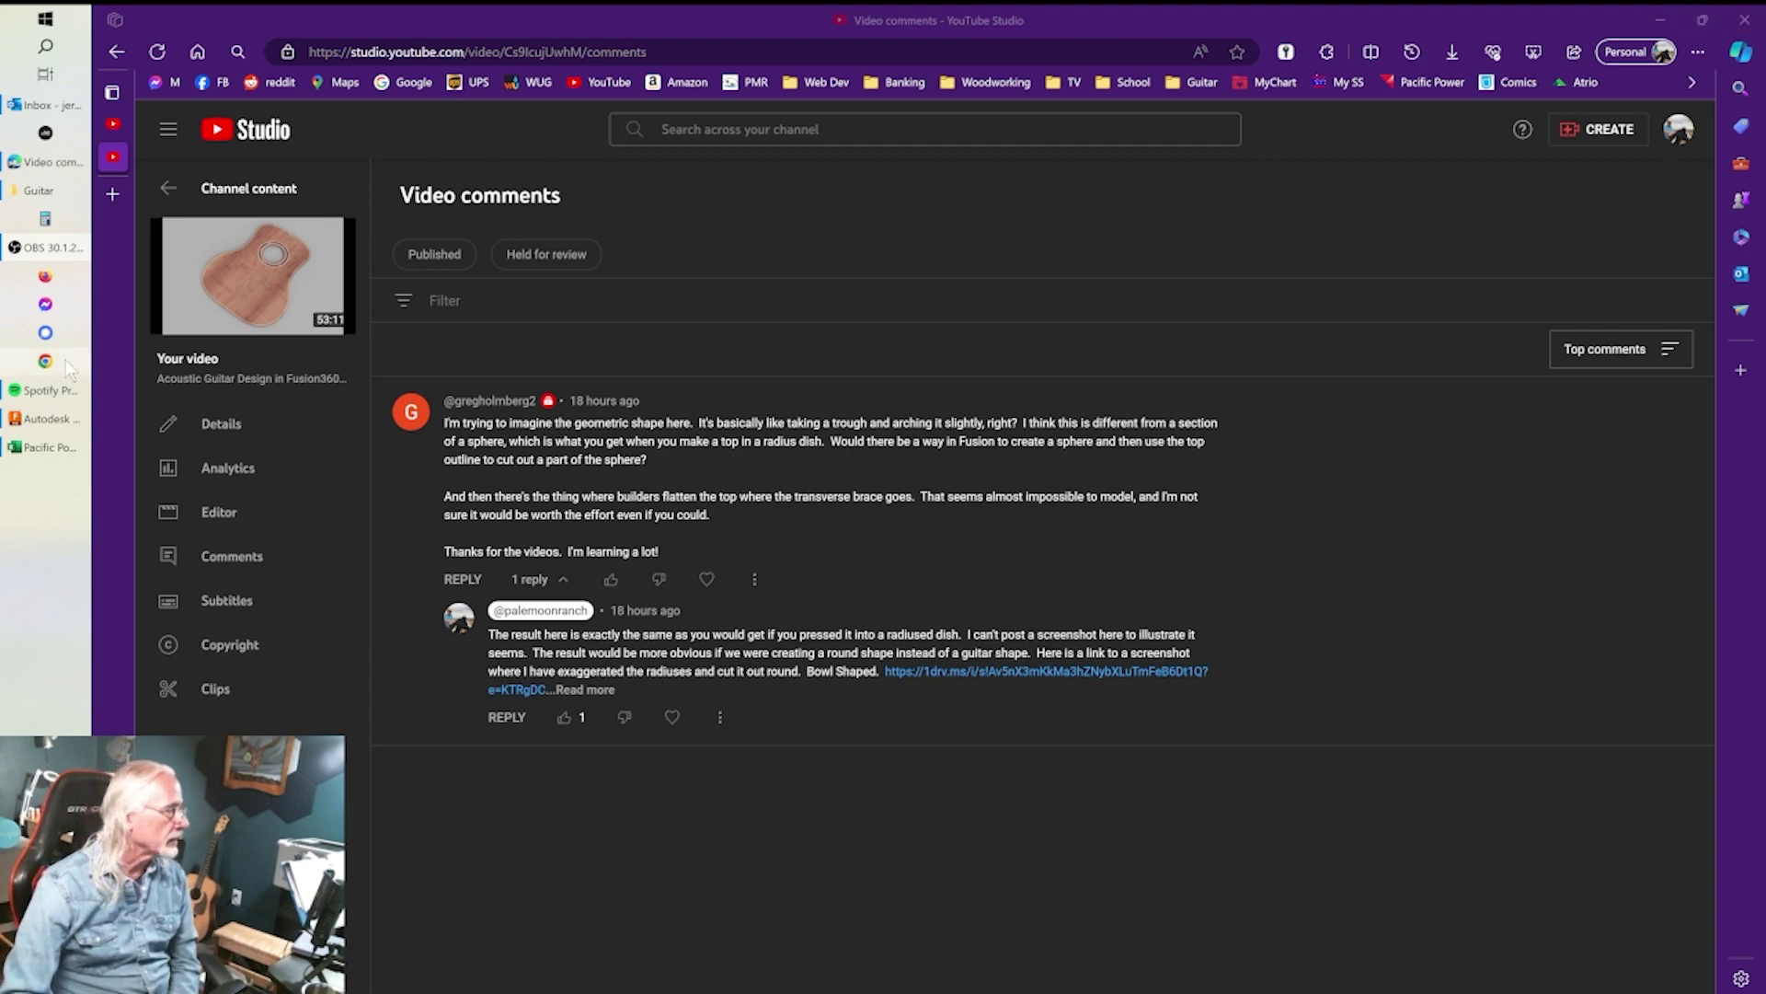
- Switch to Autodesk Fusion and roll the Dreadnought Top history back to just after Sketch3, before the top surface is created
click(42, 419)
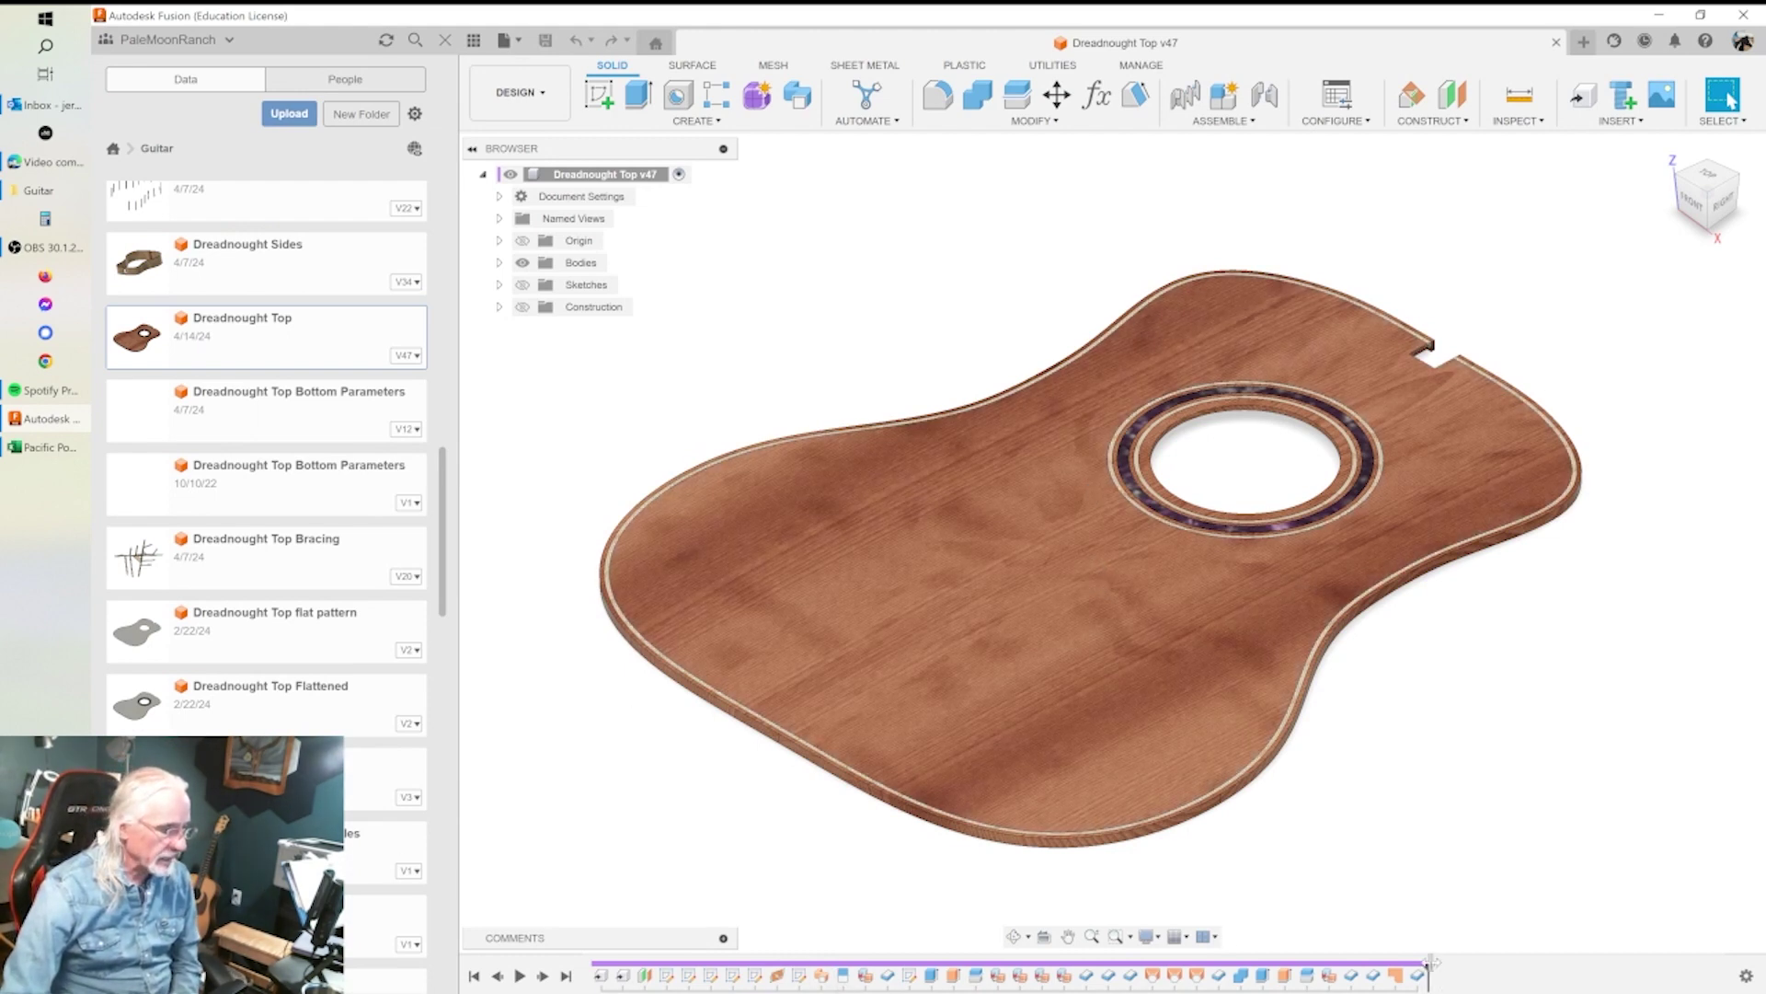
drag(1428, 962, 809, 962)
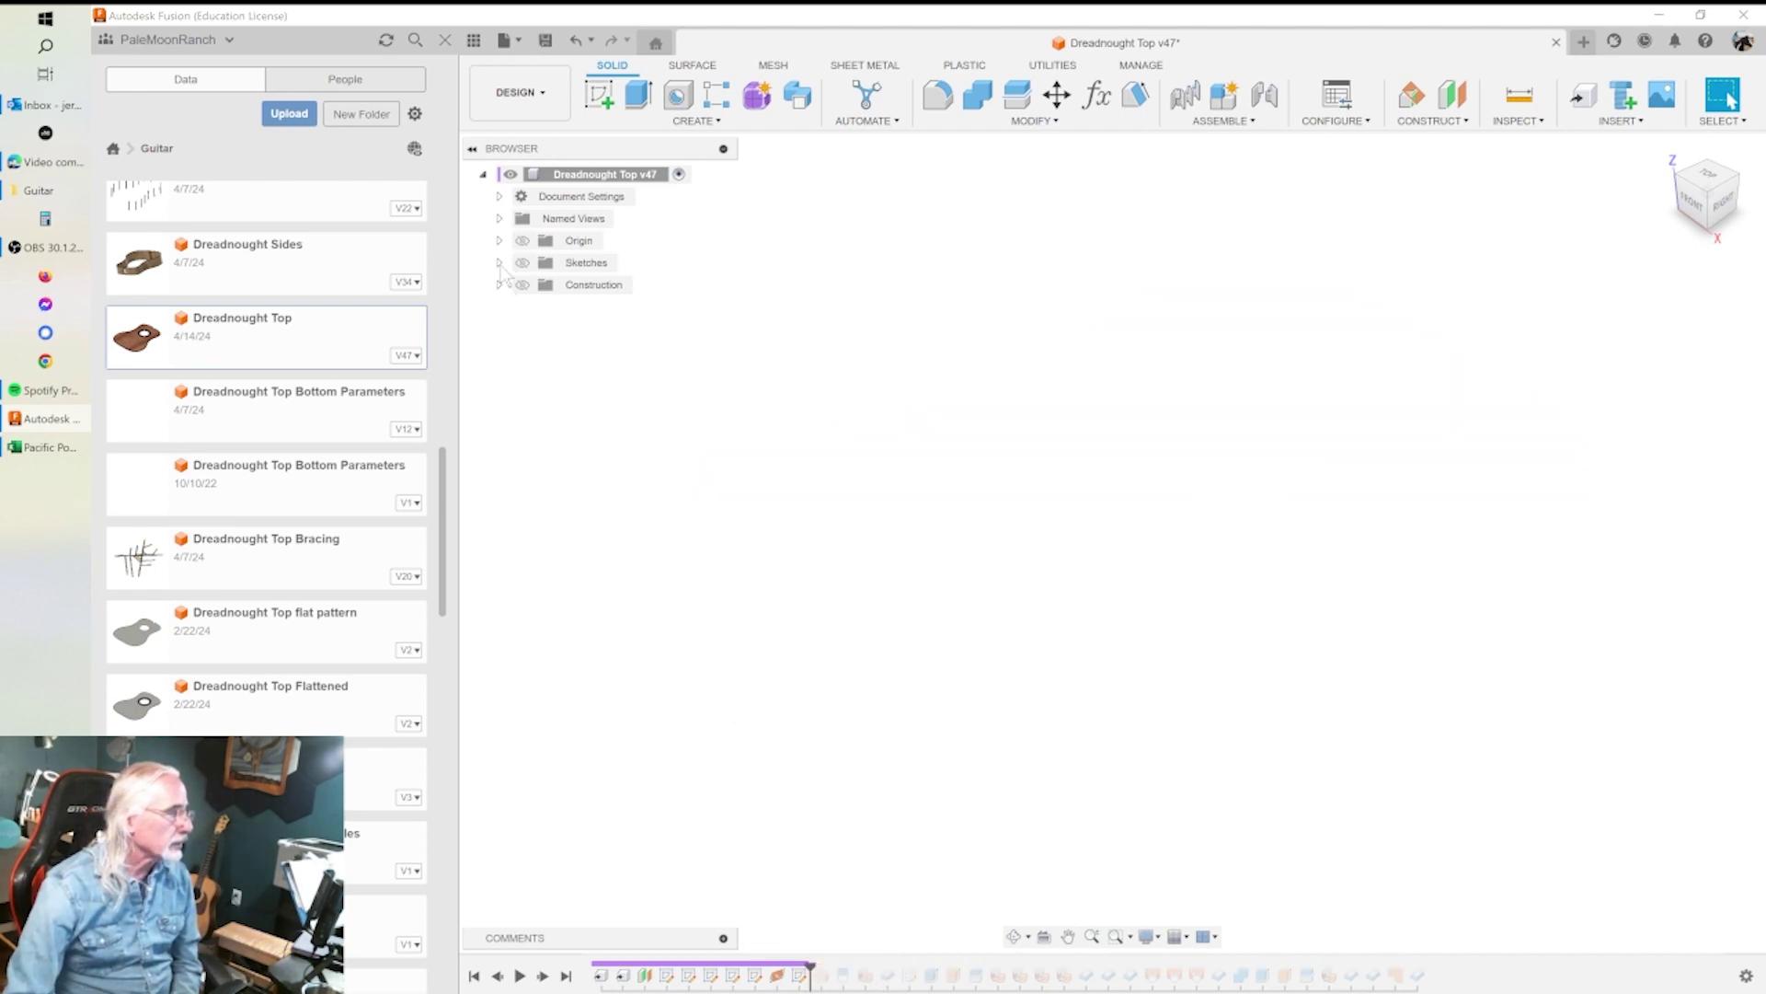
- Turn on sketch visibility and hide the Sketch1 body outline, leaving only the Sketch2 and Sketch3 arcs displayed
click(498, 262)
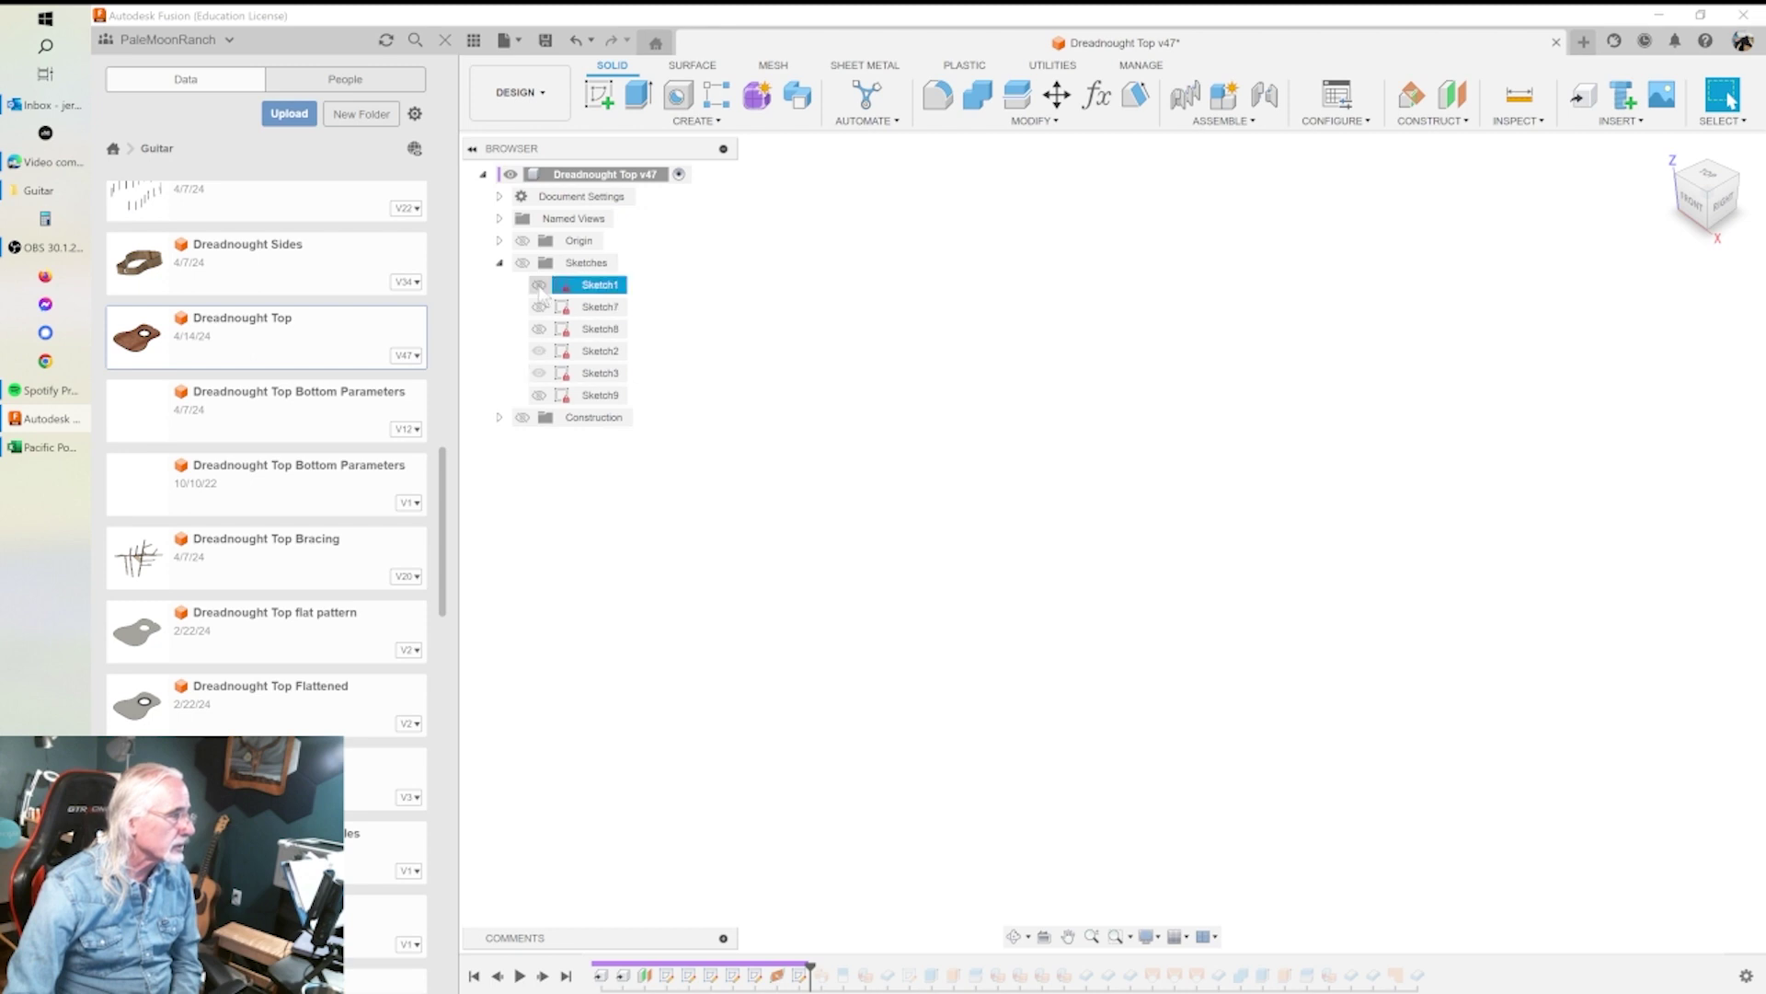
click(523, 263)
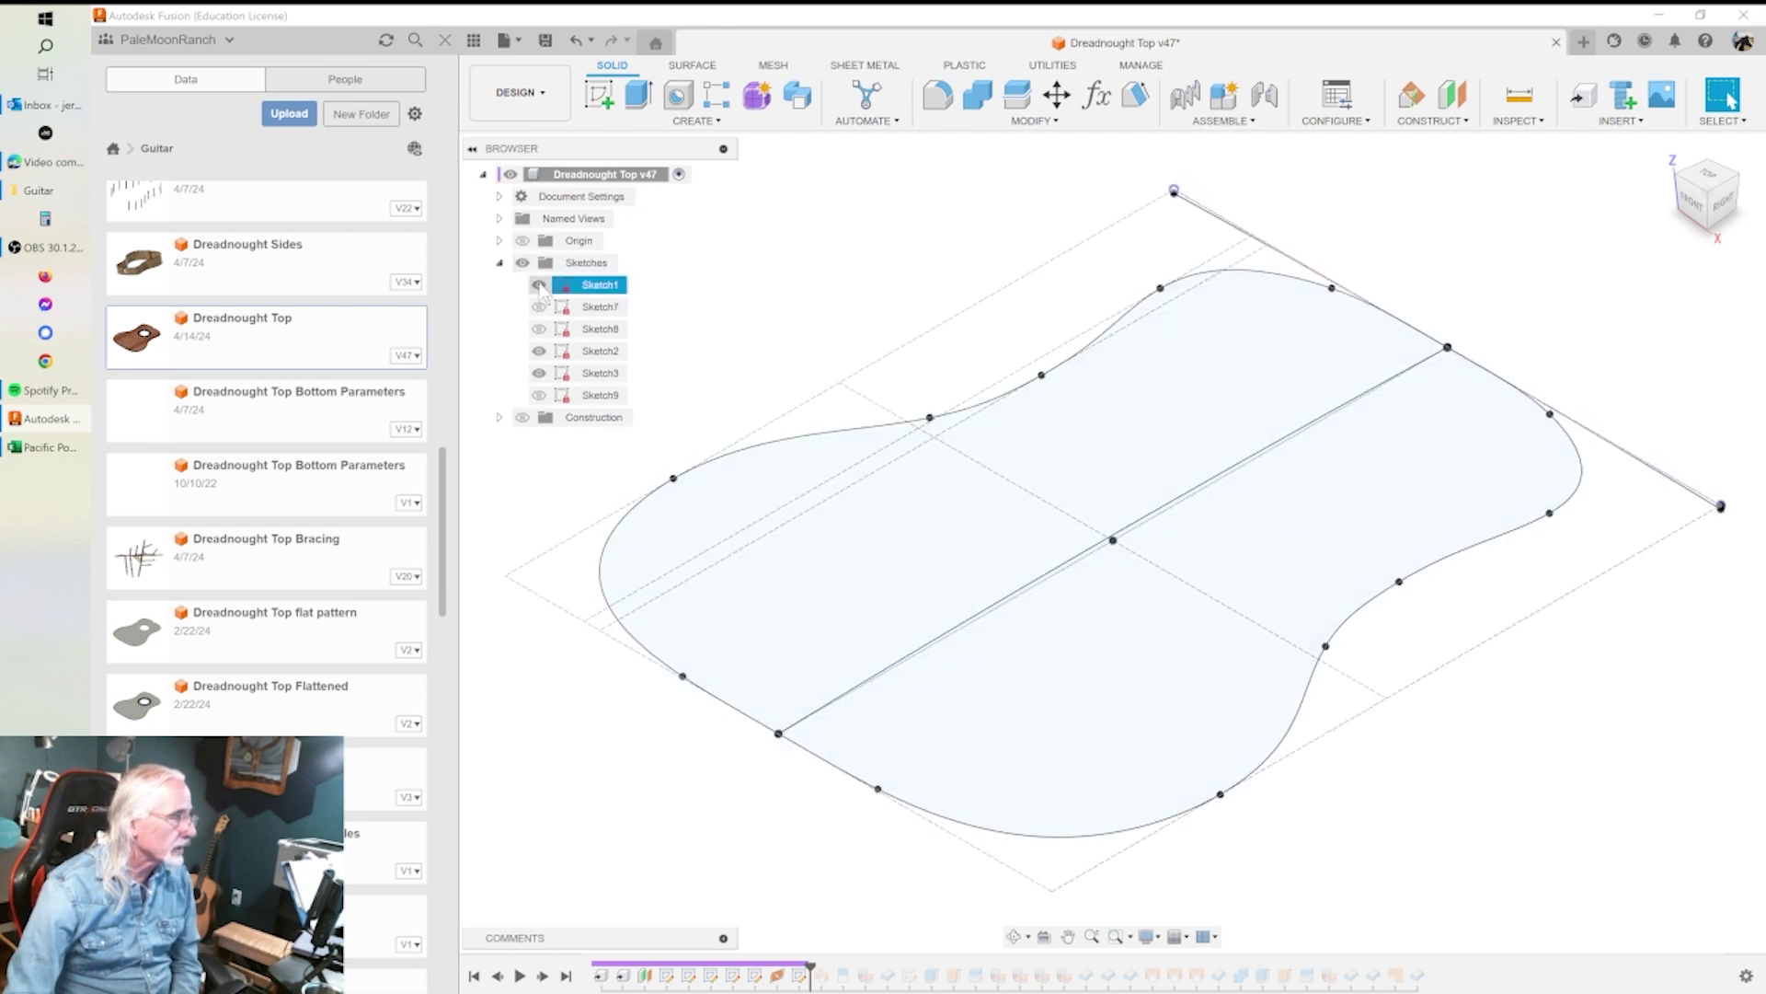
click(540, 286)
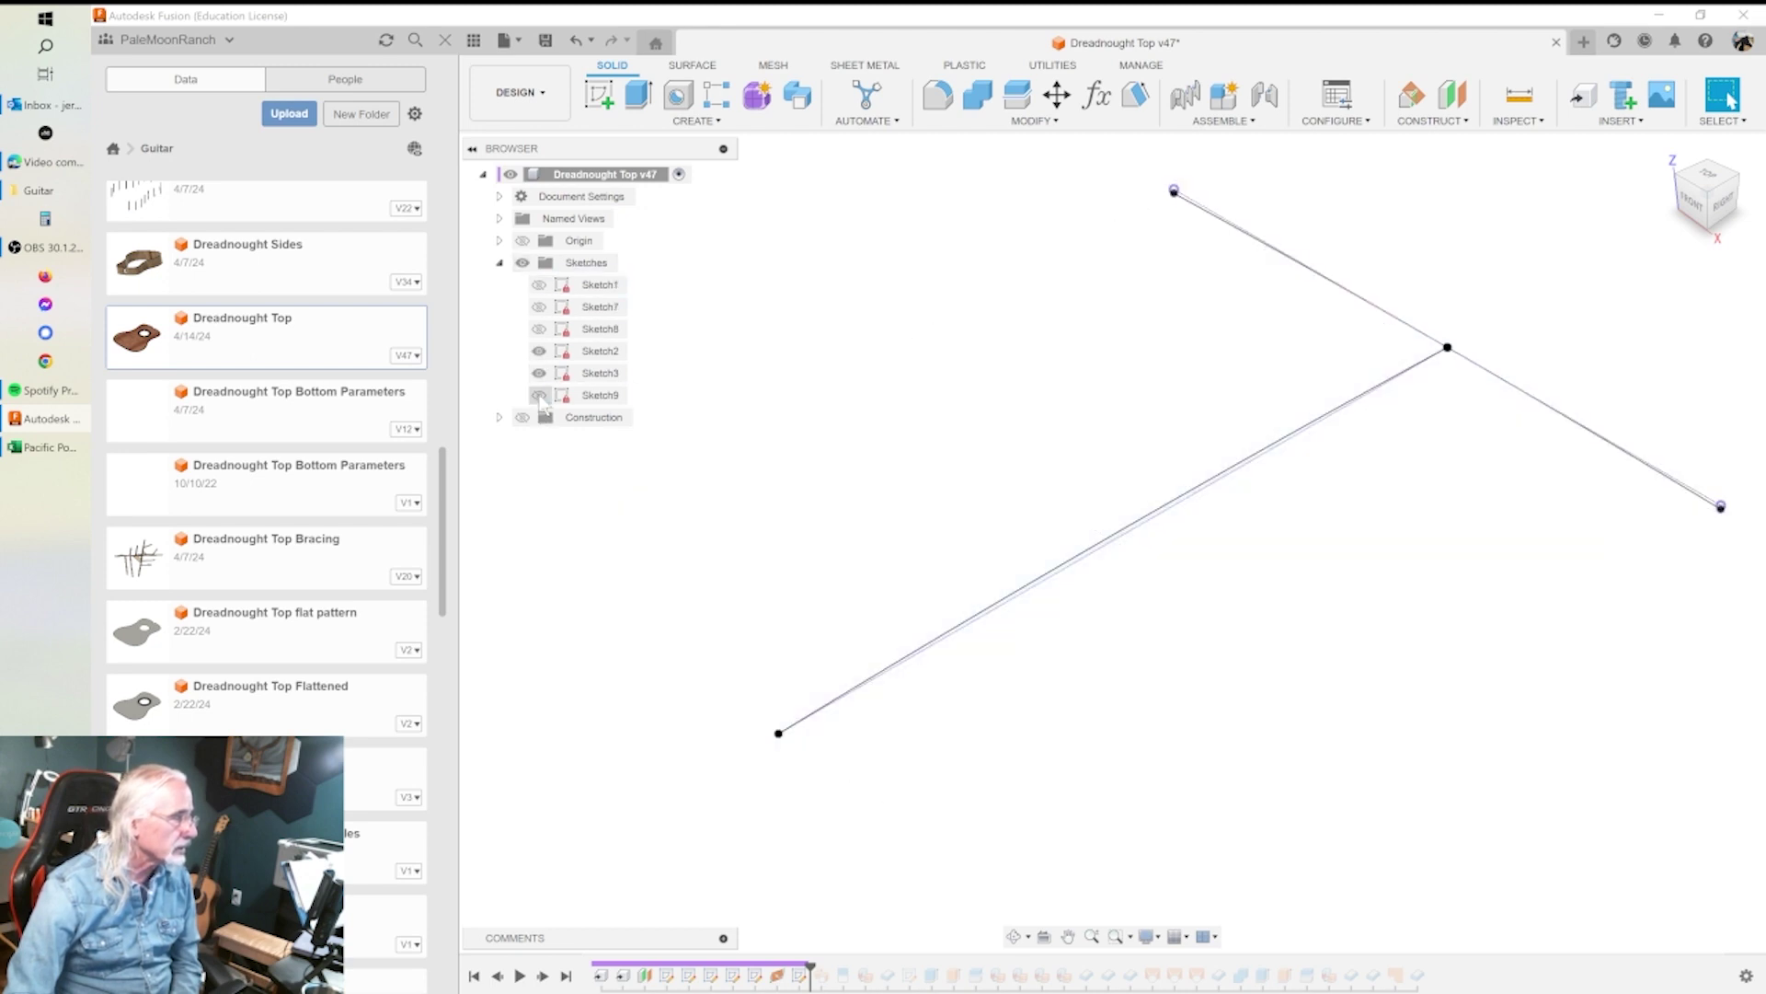
click(539, 396)
click(540, 396)
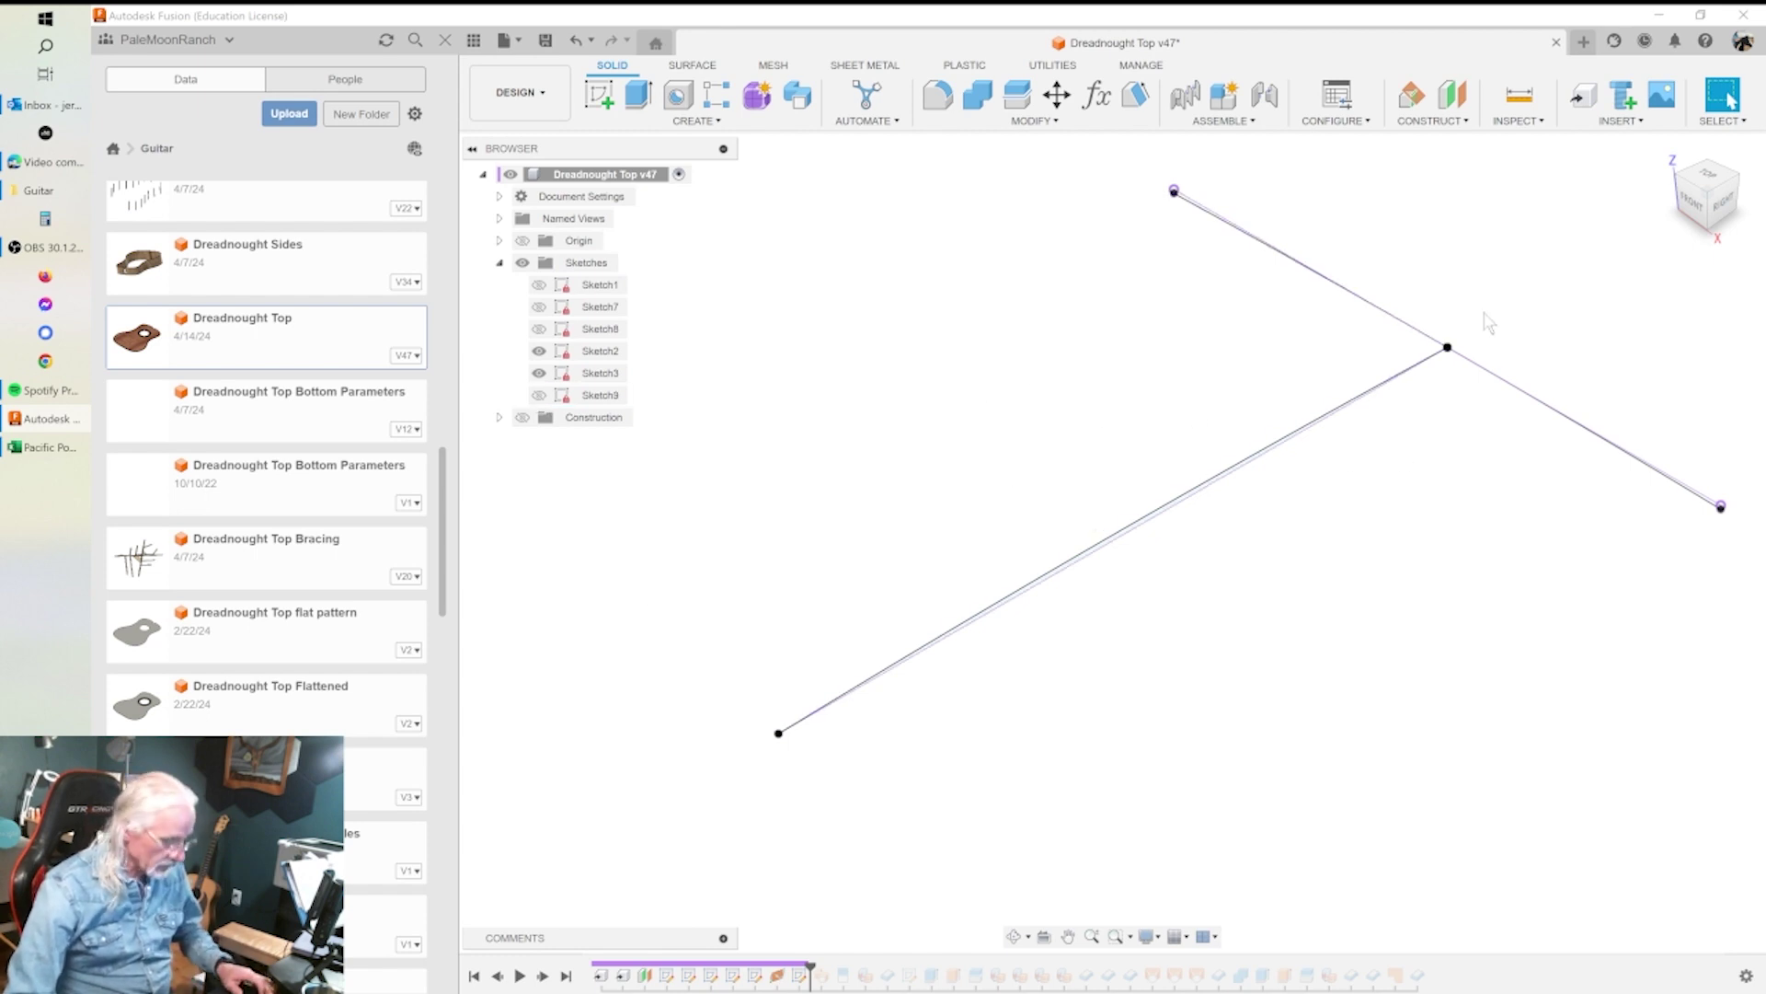
shift+middle_drag(1491, 341, 1431, 272)
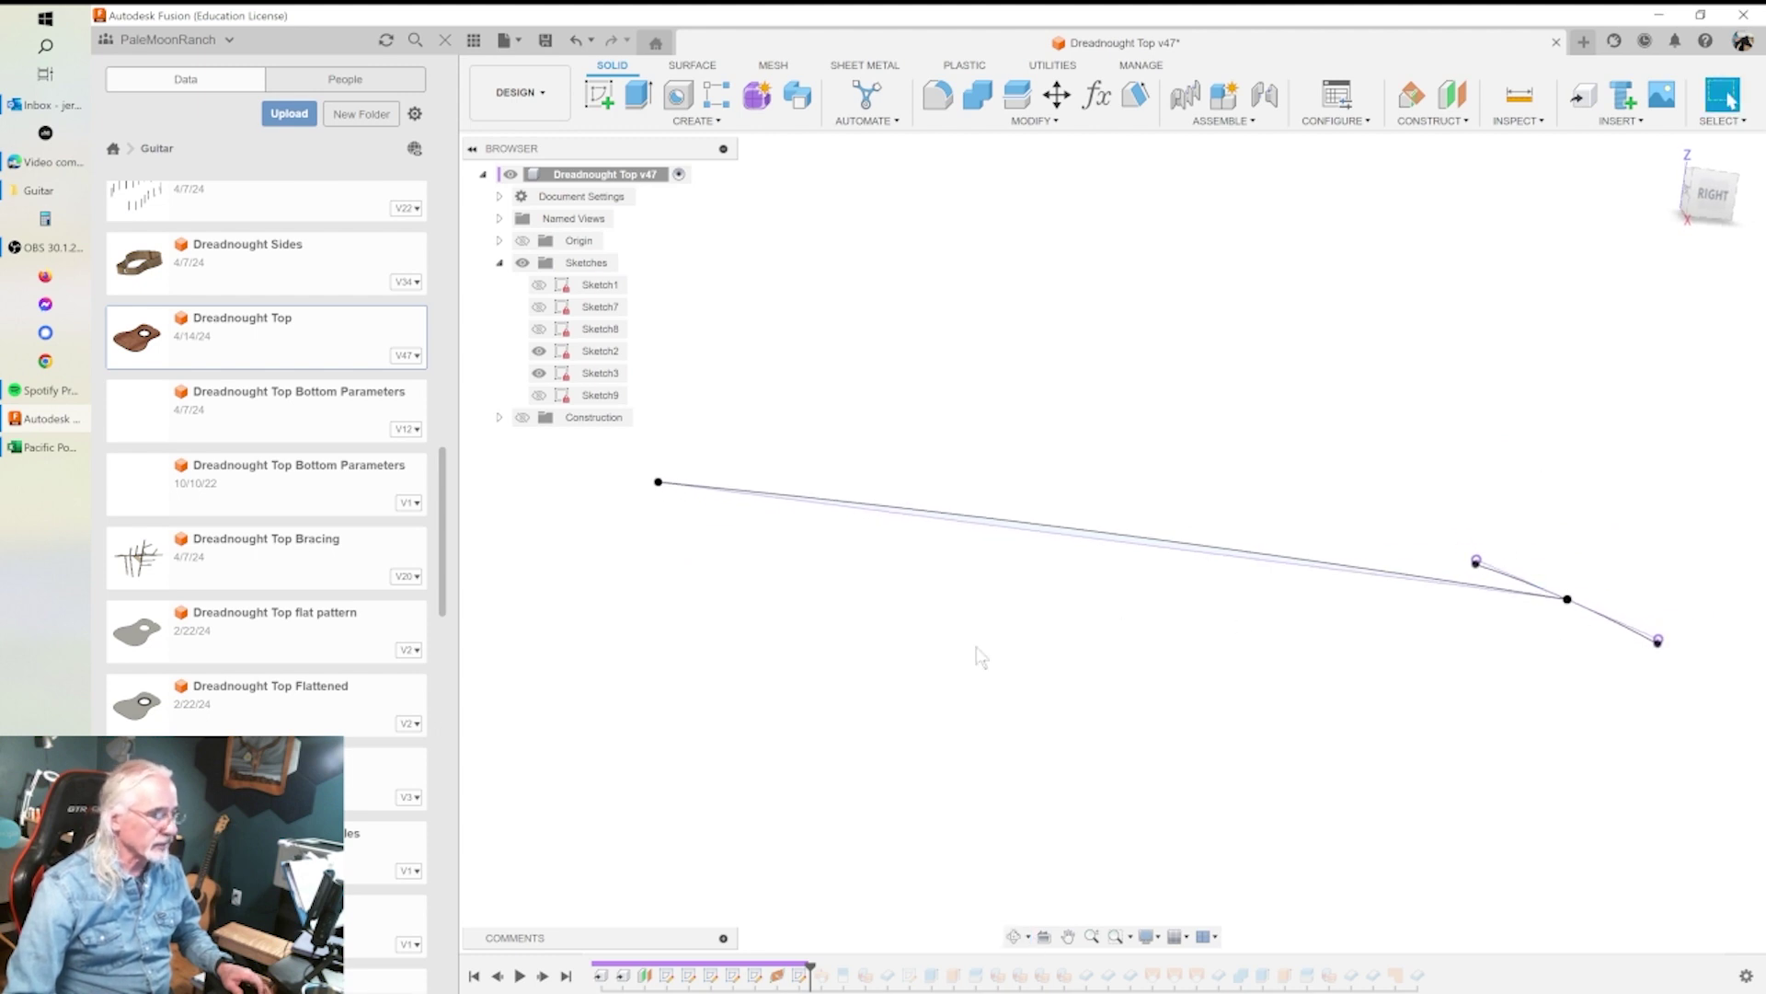
- Open the lengthwise arc's sketch for editing and set the arc radius to 10 in
double_click(754, 975)
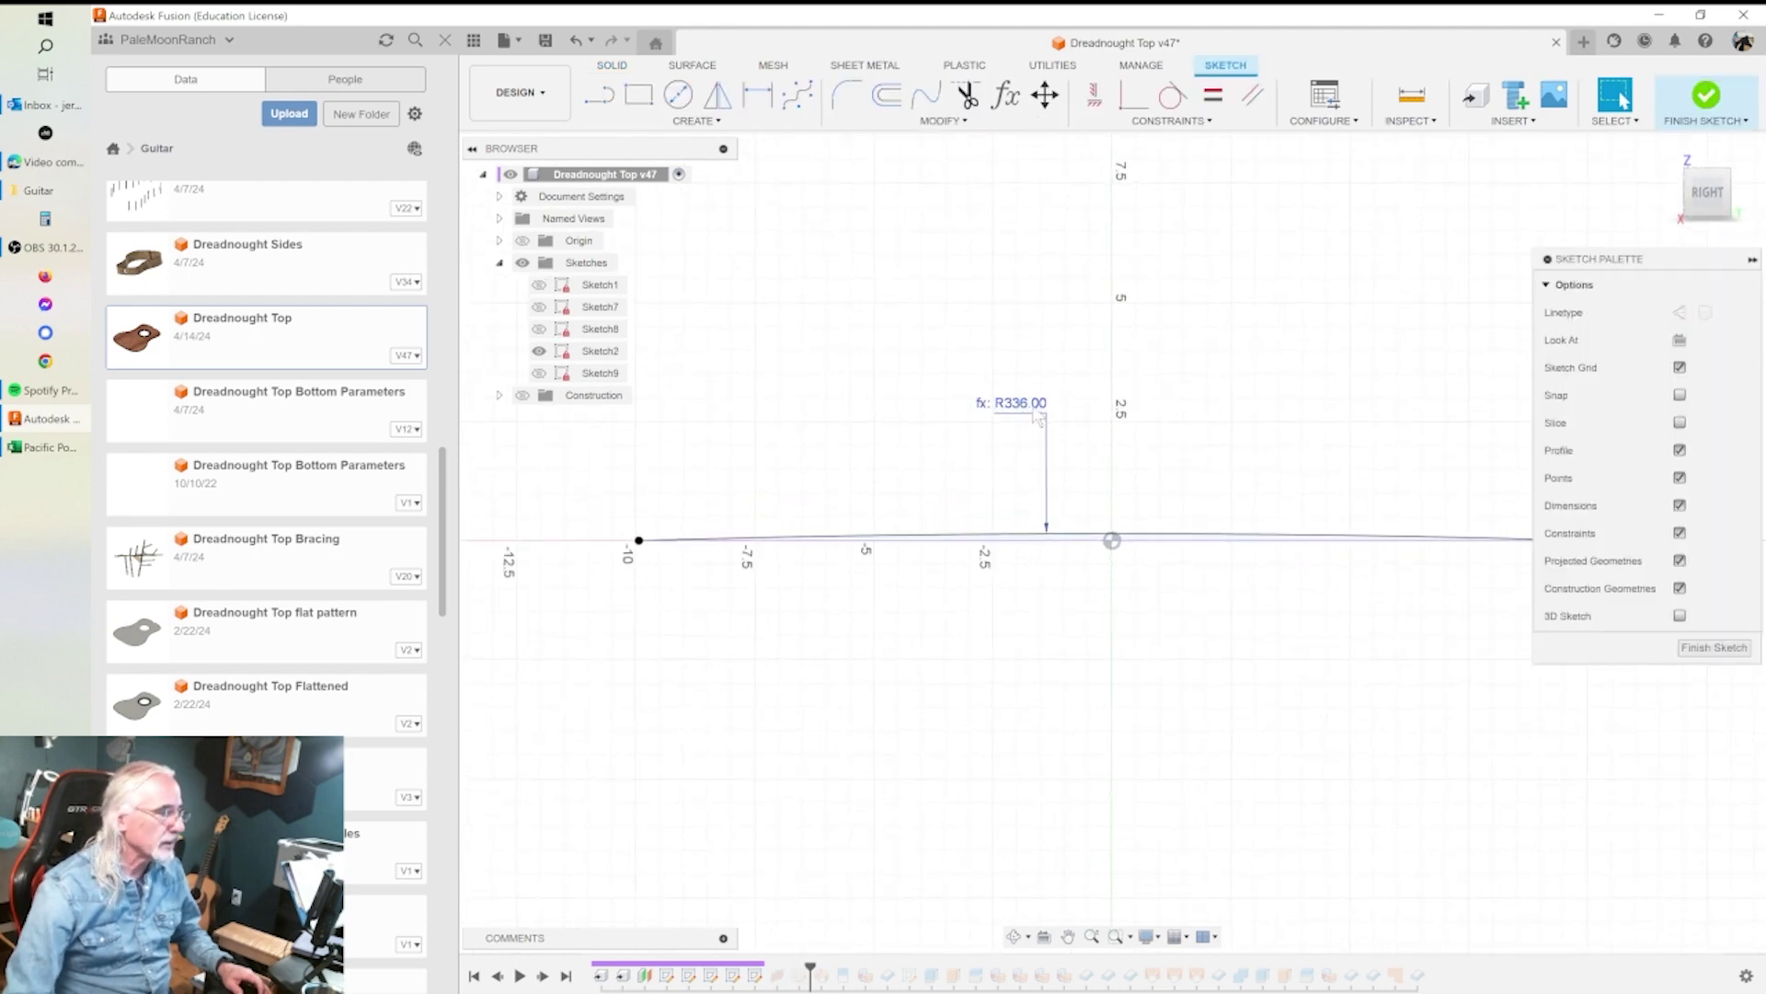
double_click(1031, 410)
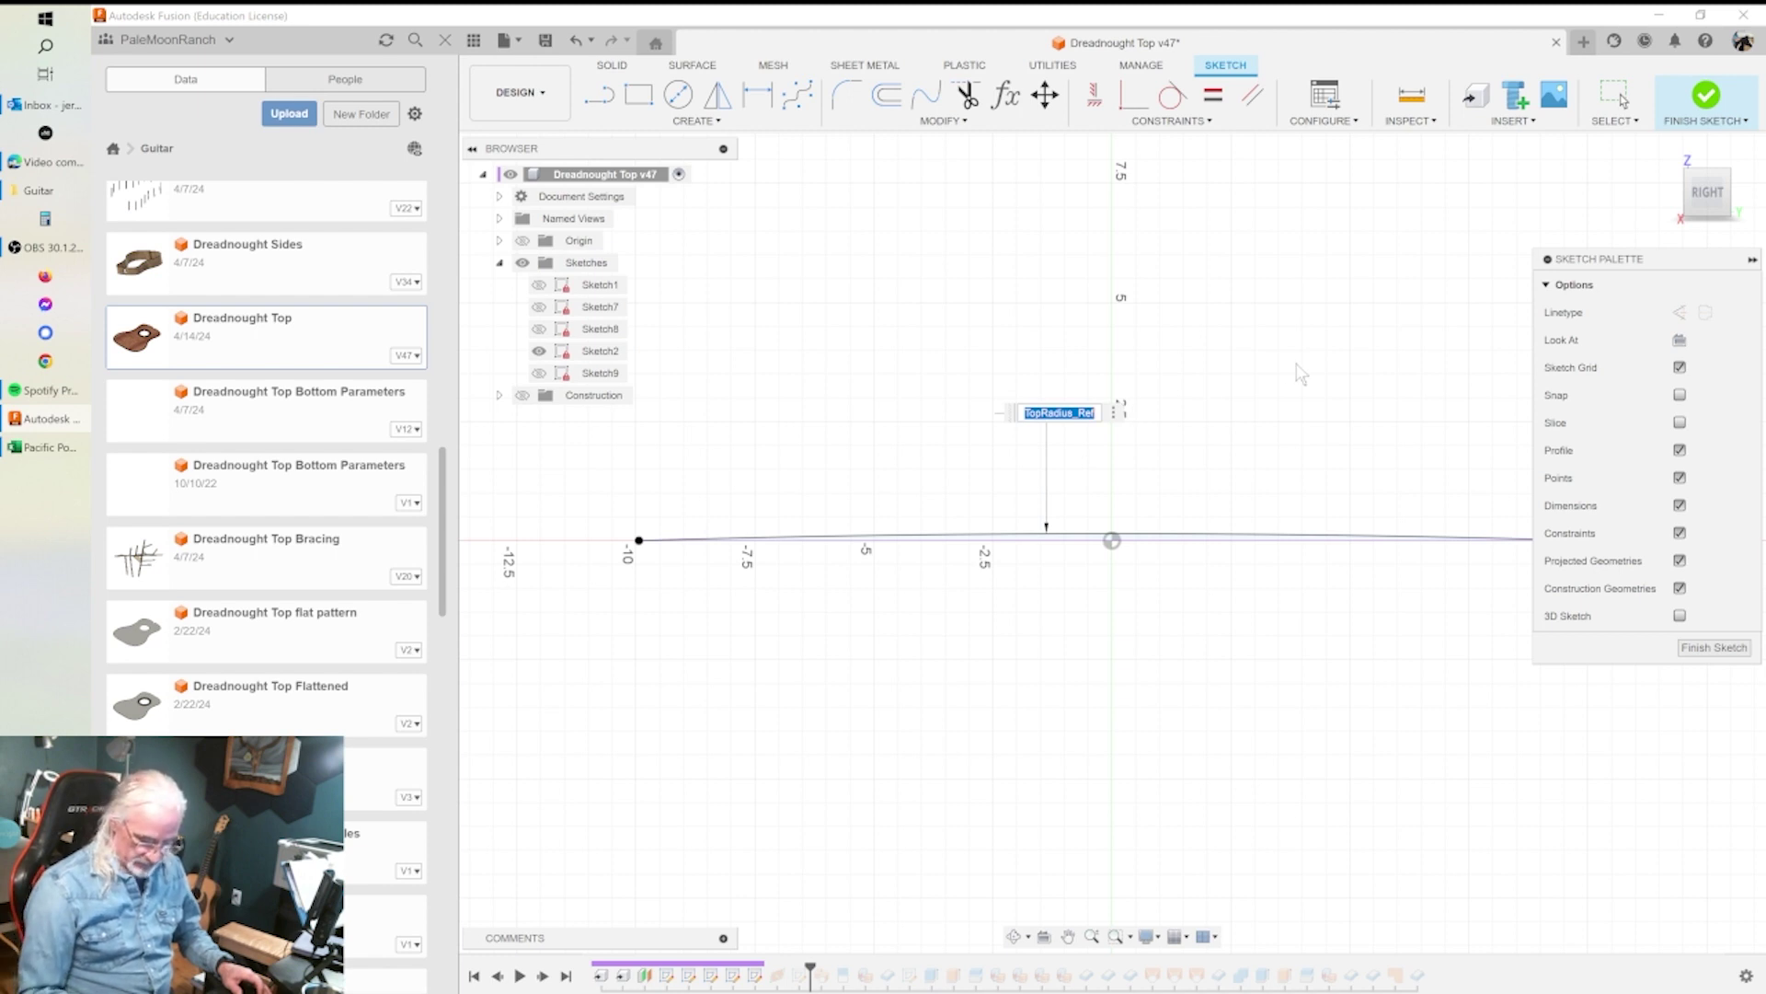
text(1)
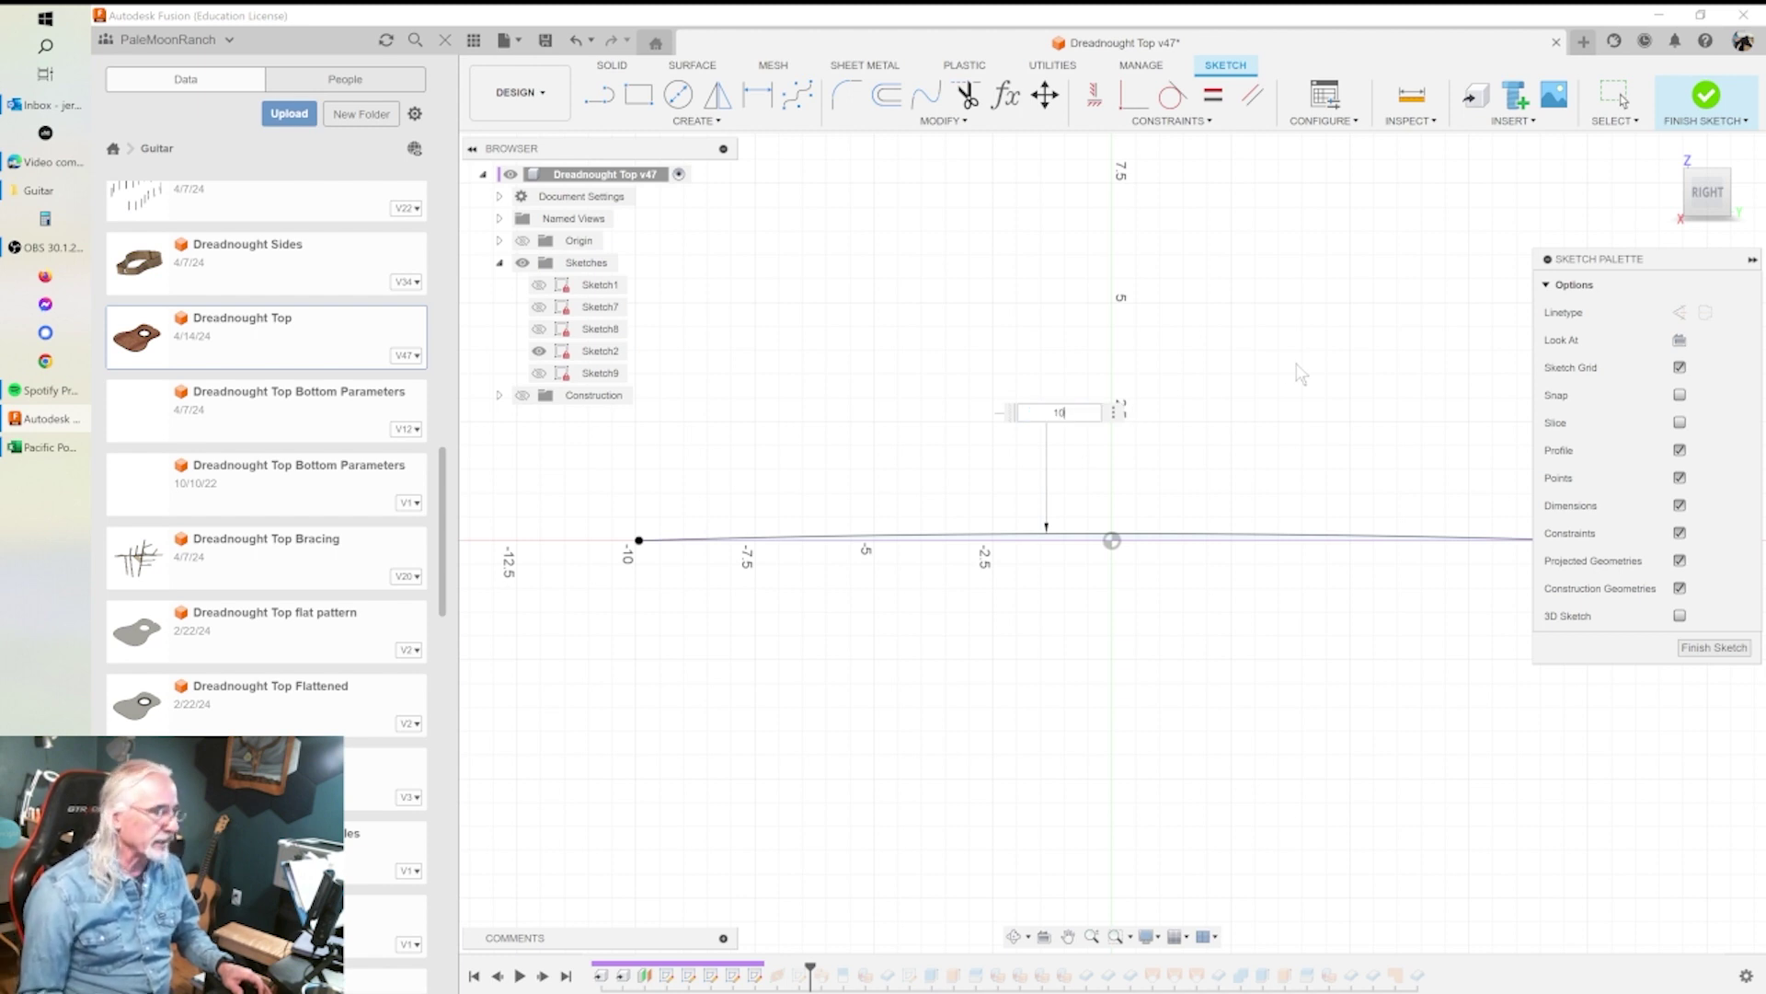
text(0)
key(Return)
scroll(1209, 536, down, 1)
mouse_move(1208, 536)
middle_down()
mouse_move(1085, 621)
mouse_move(1090, 636)
middle_up()
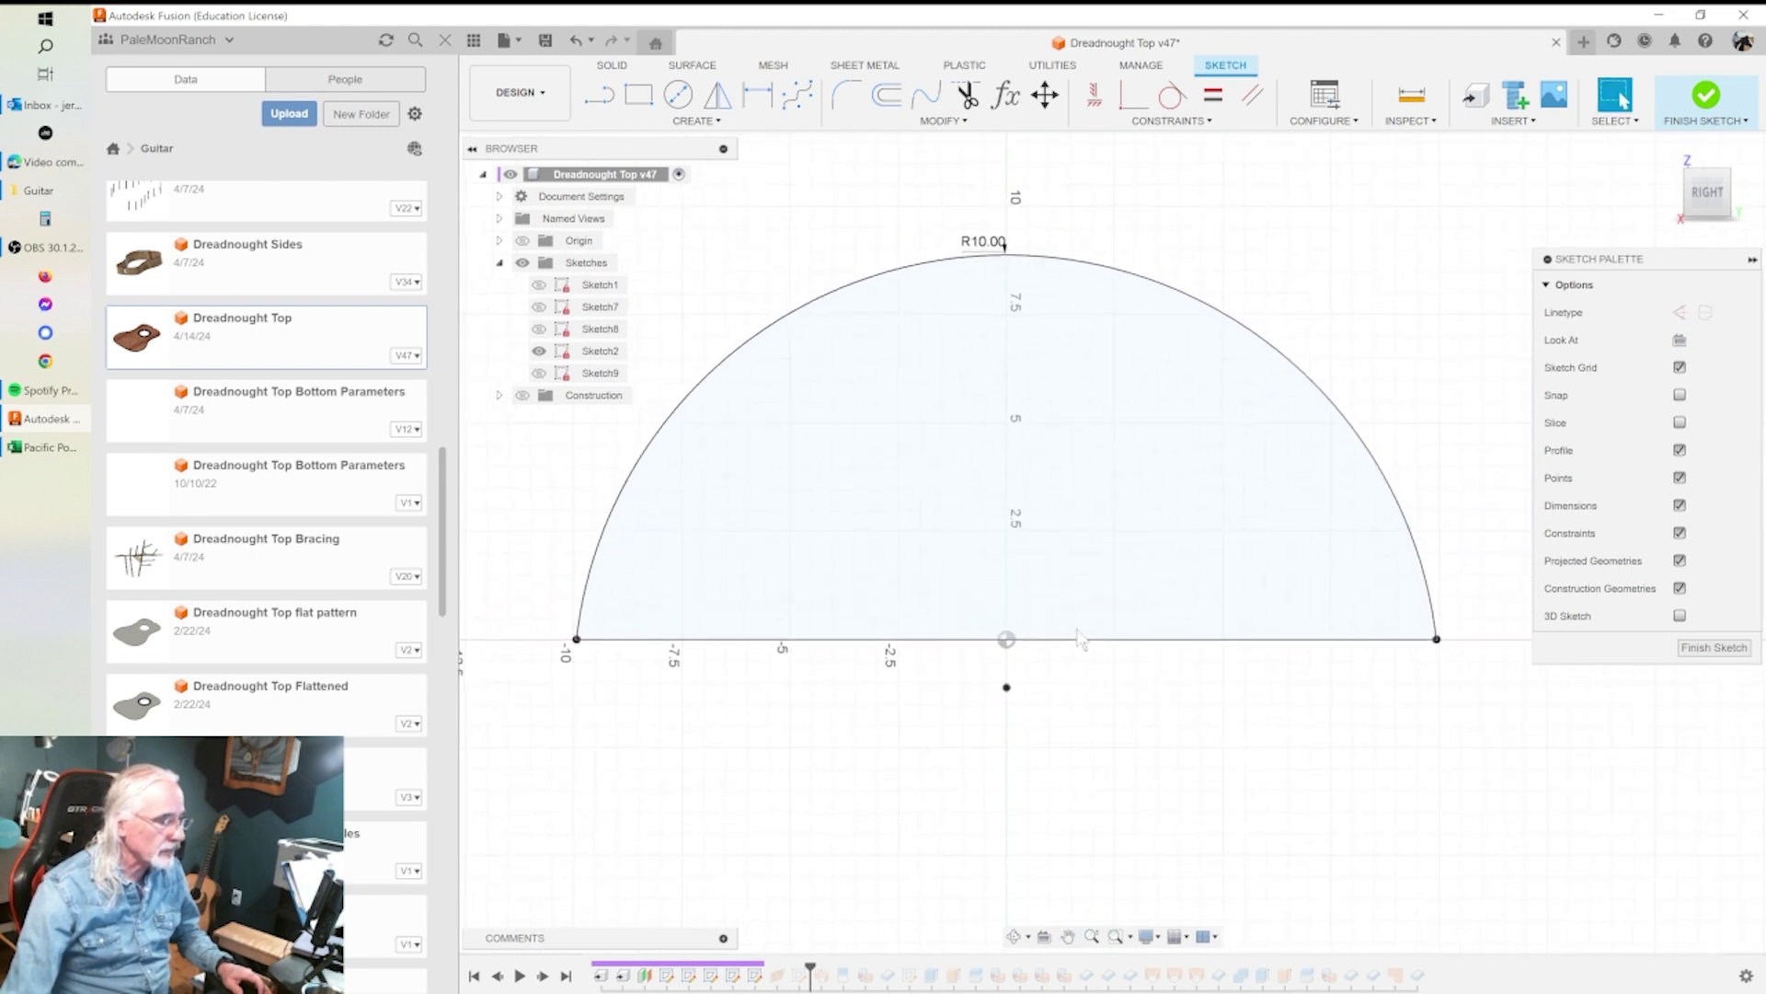
- Set the lengthwise arc's radius to 15 in and finish the sketch
double_click(986, 242)
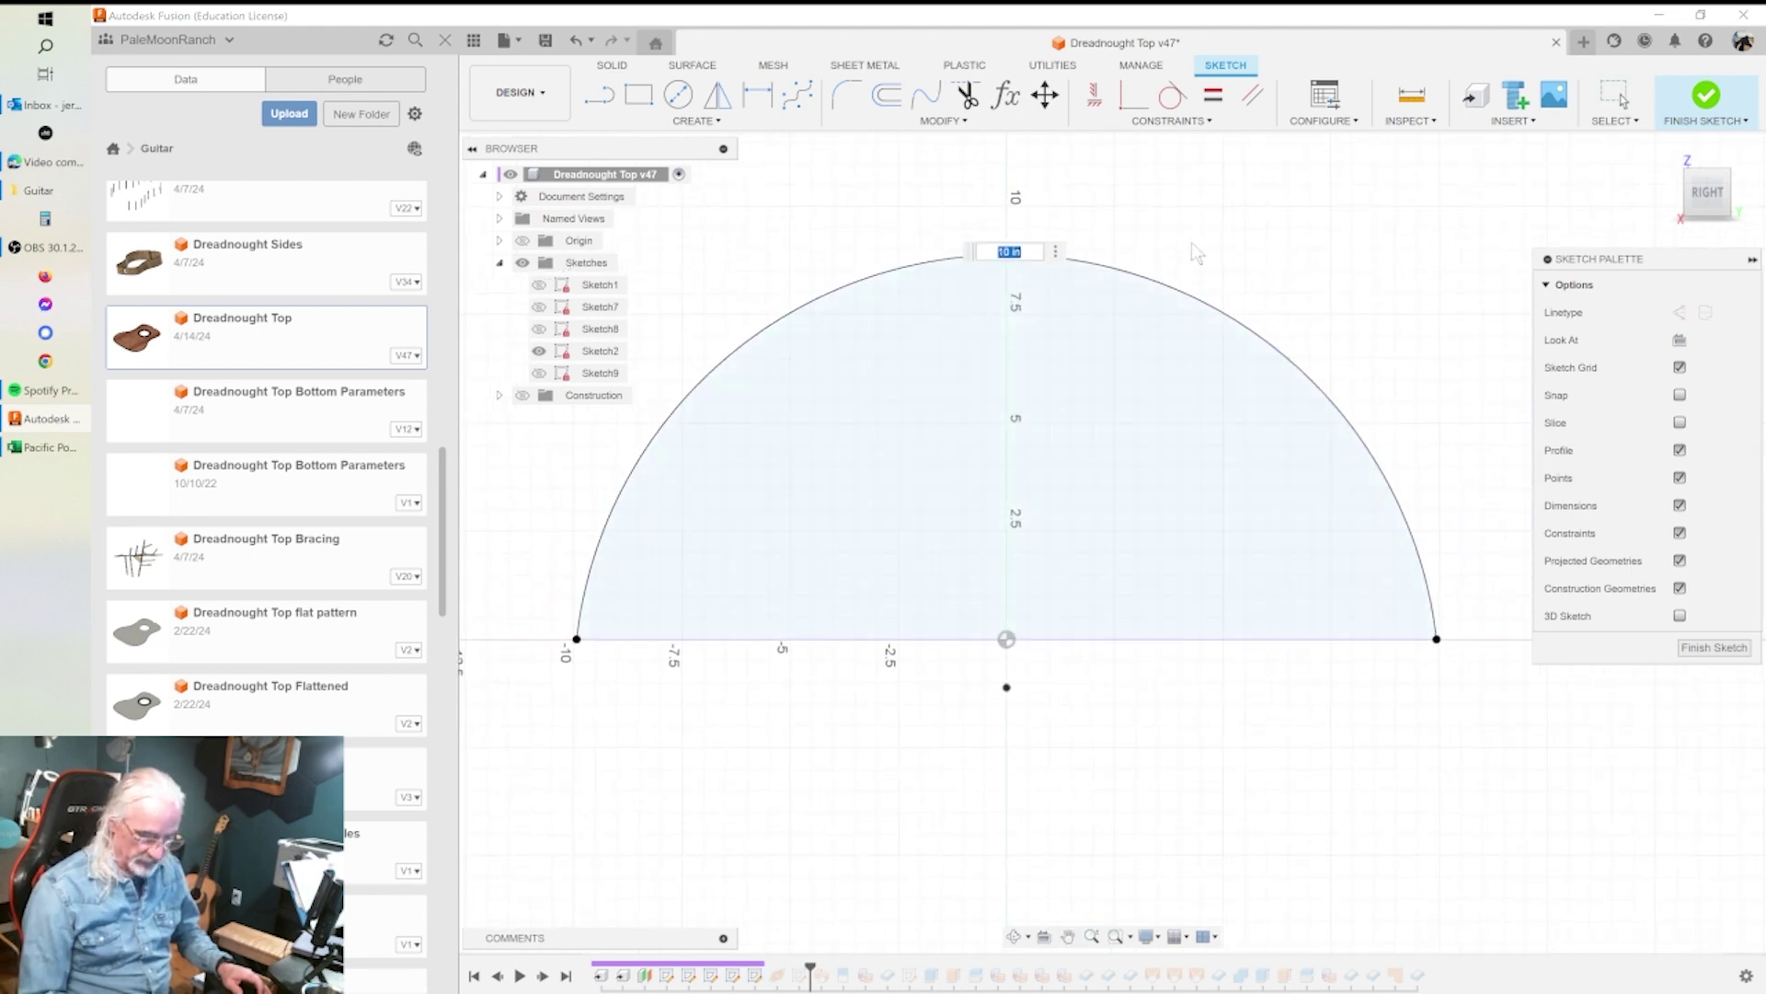
text(15)
key(Return)
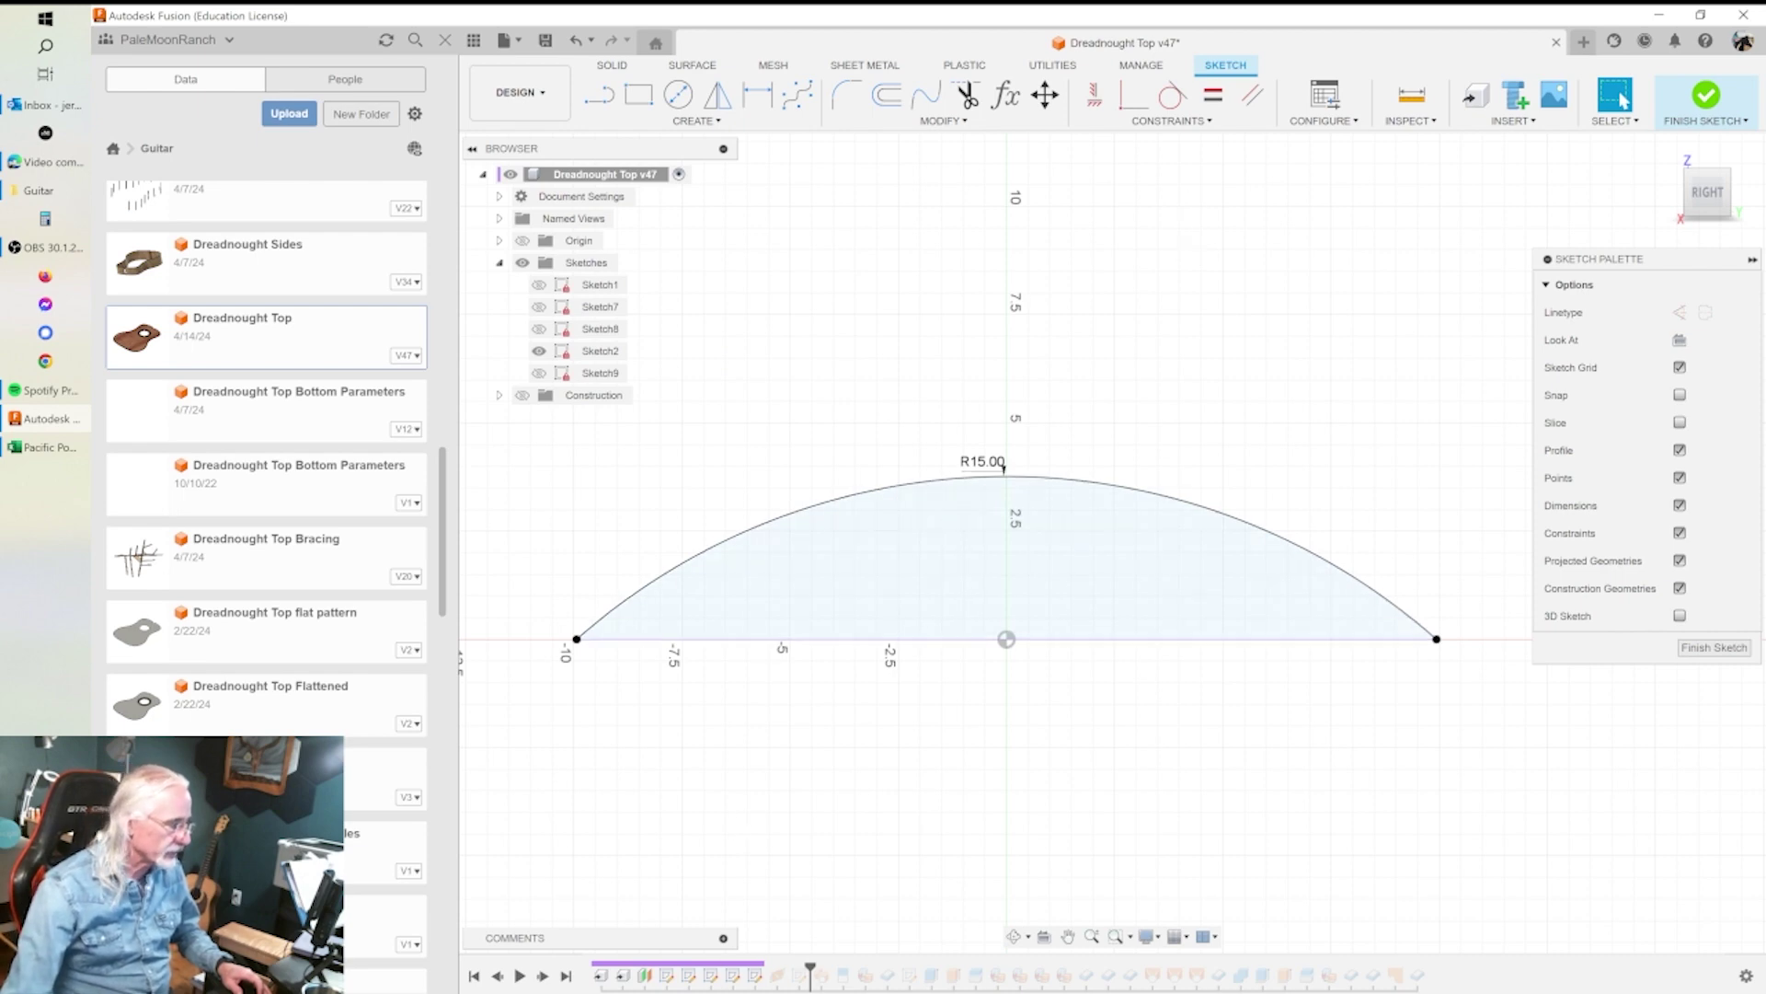
click(1691, 644)
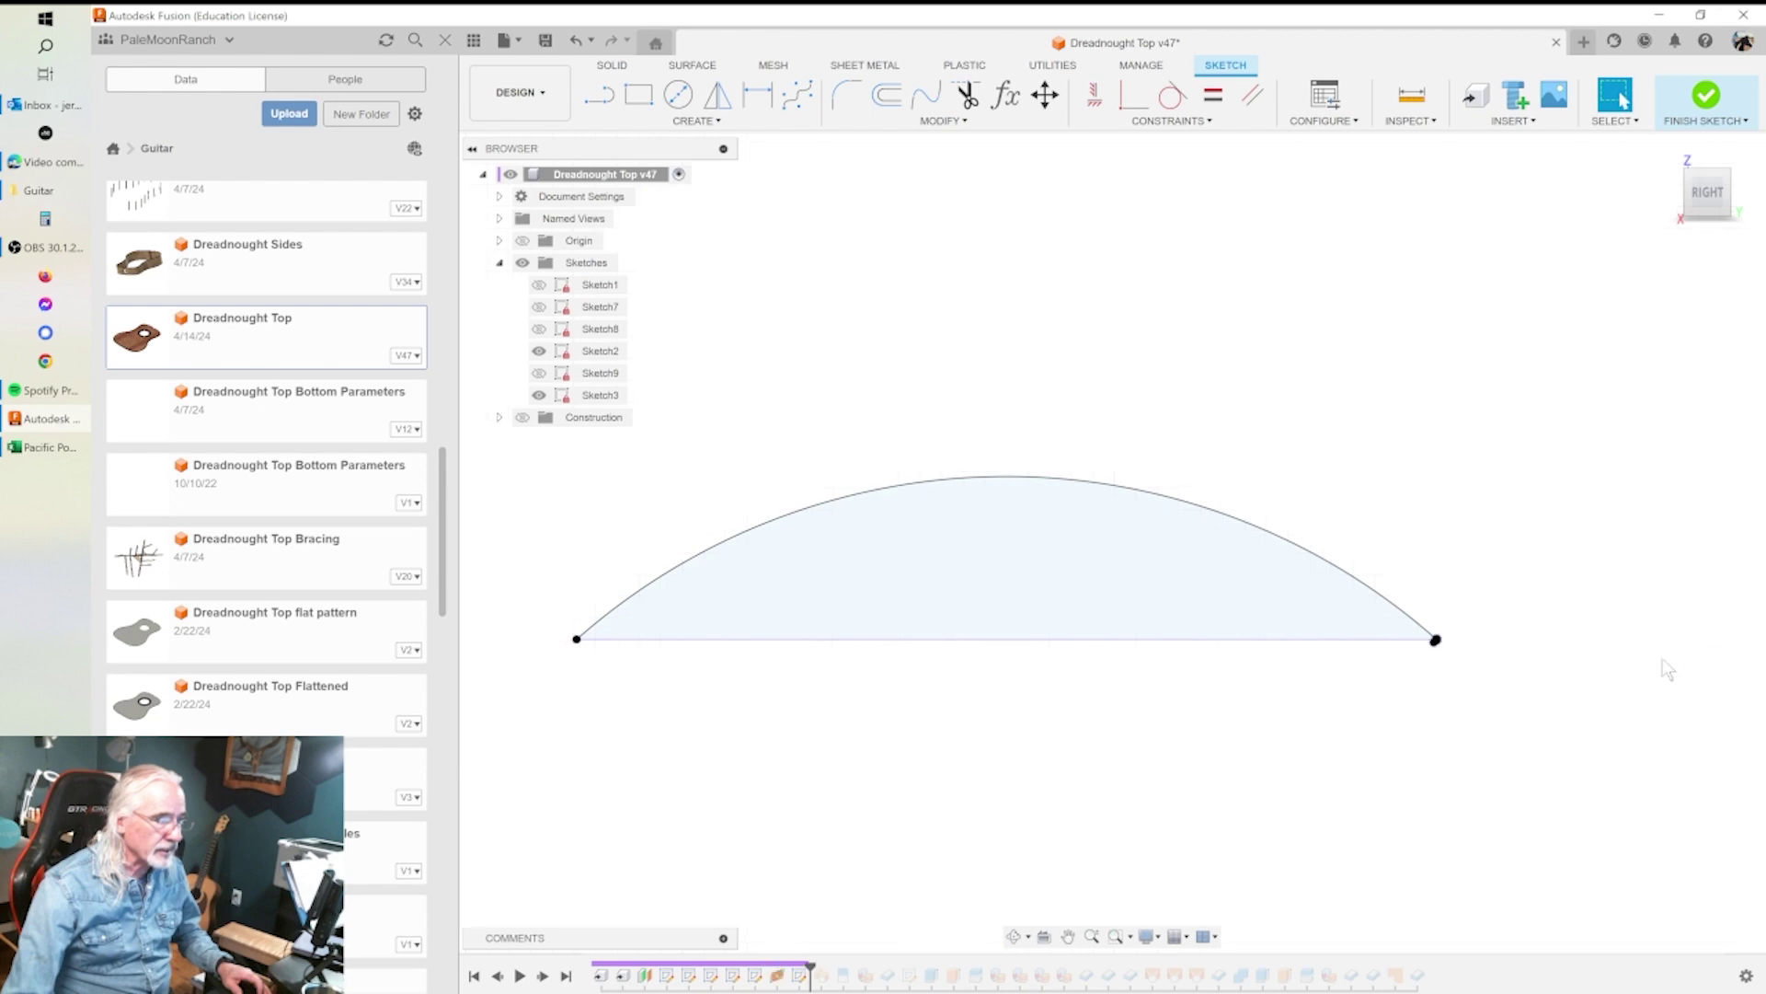
- Edit Sketch3, set the crosswise arc's radius to 15 in and finish the sketch
double_click(800, 976)
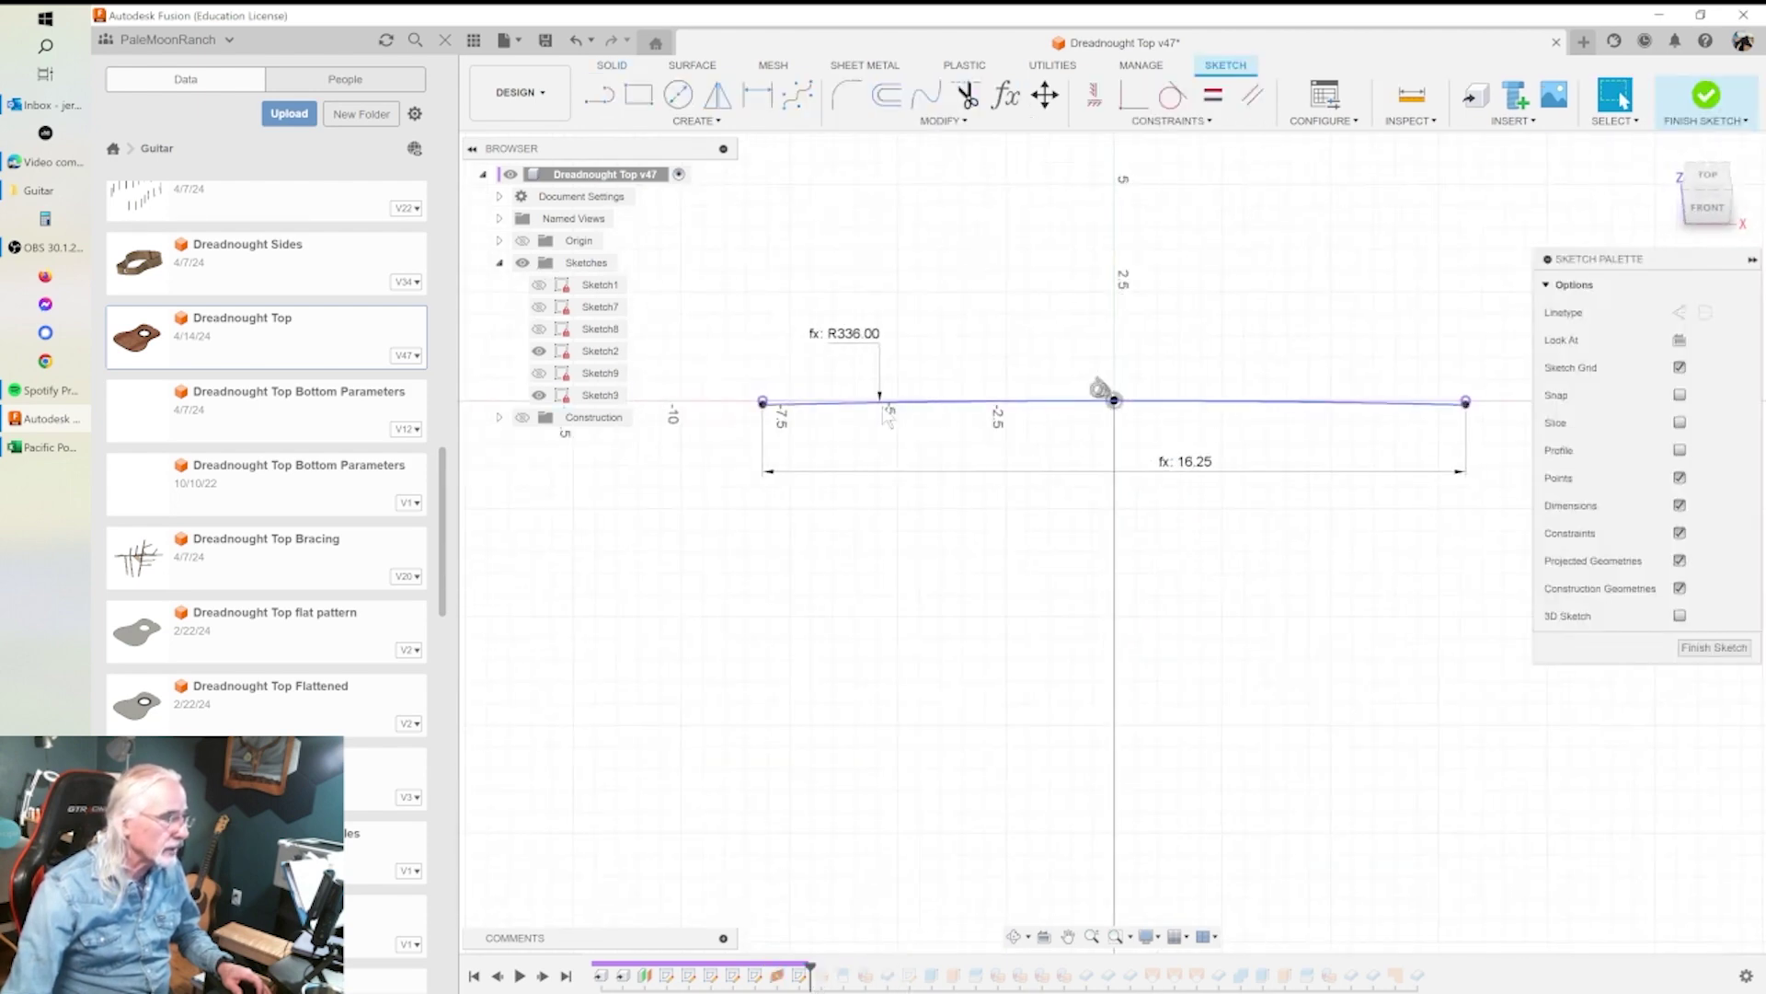
double_click(845, 333)
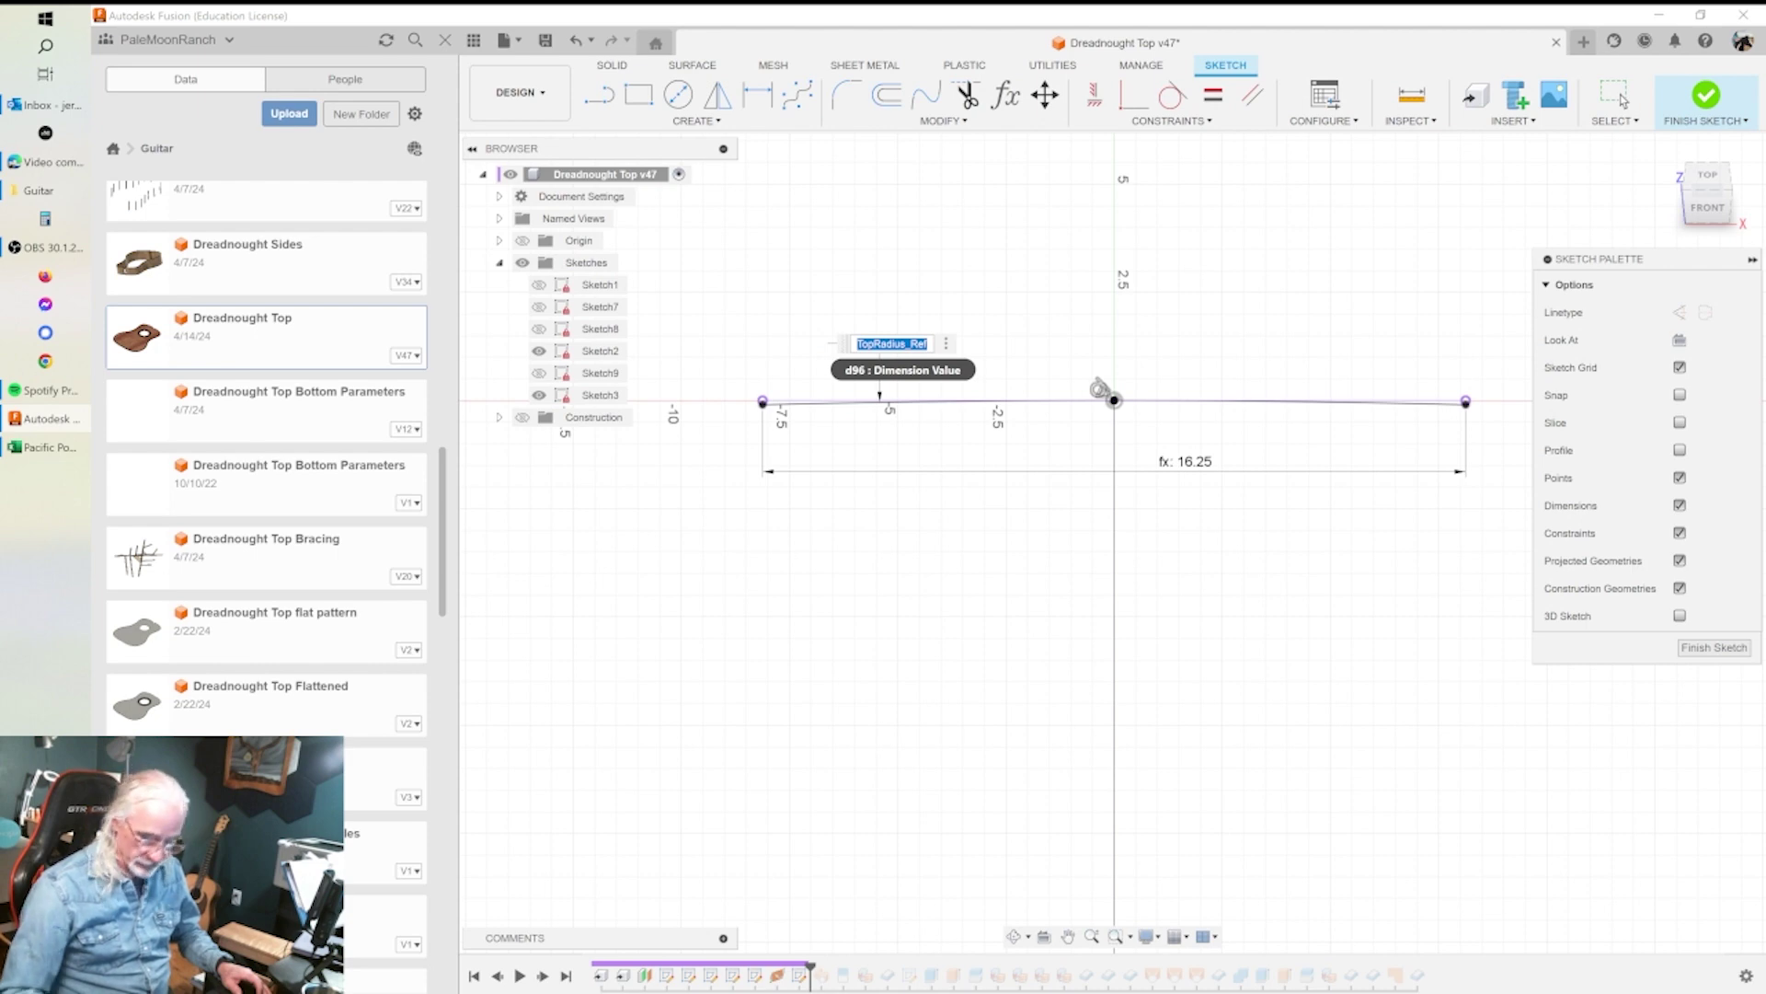
text(15)
key(Return)
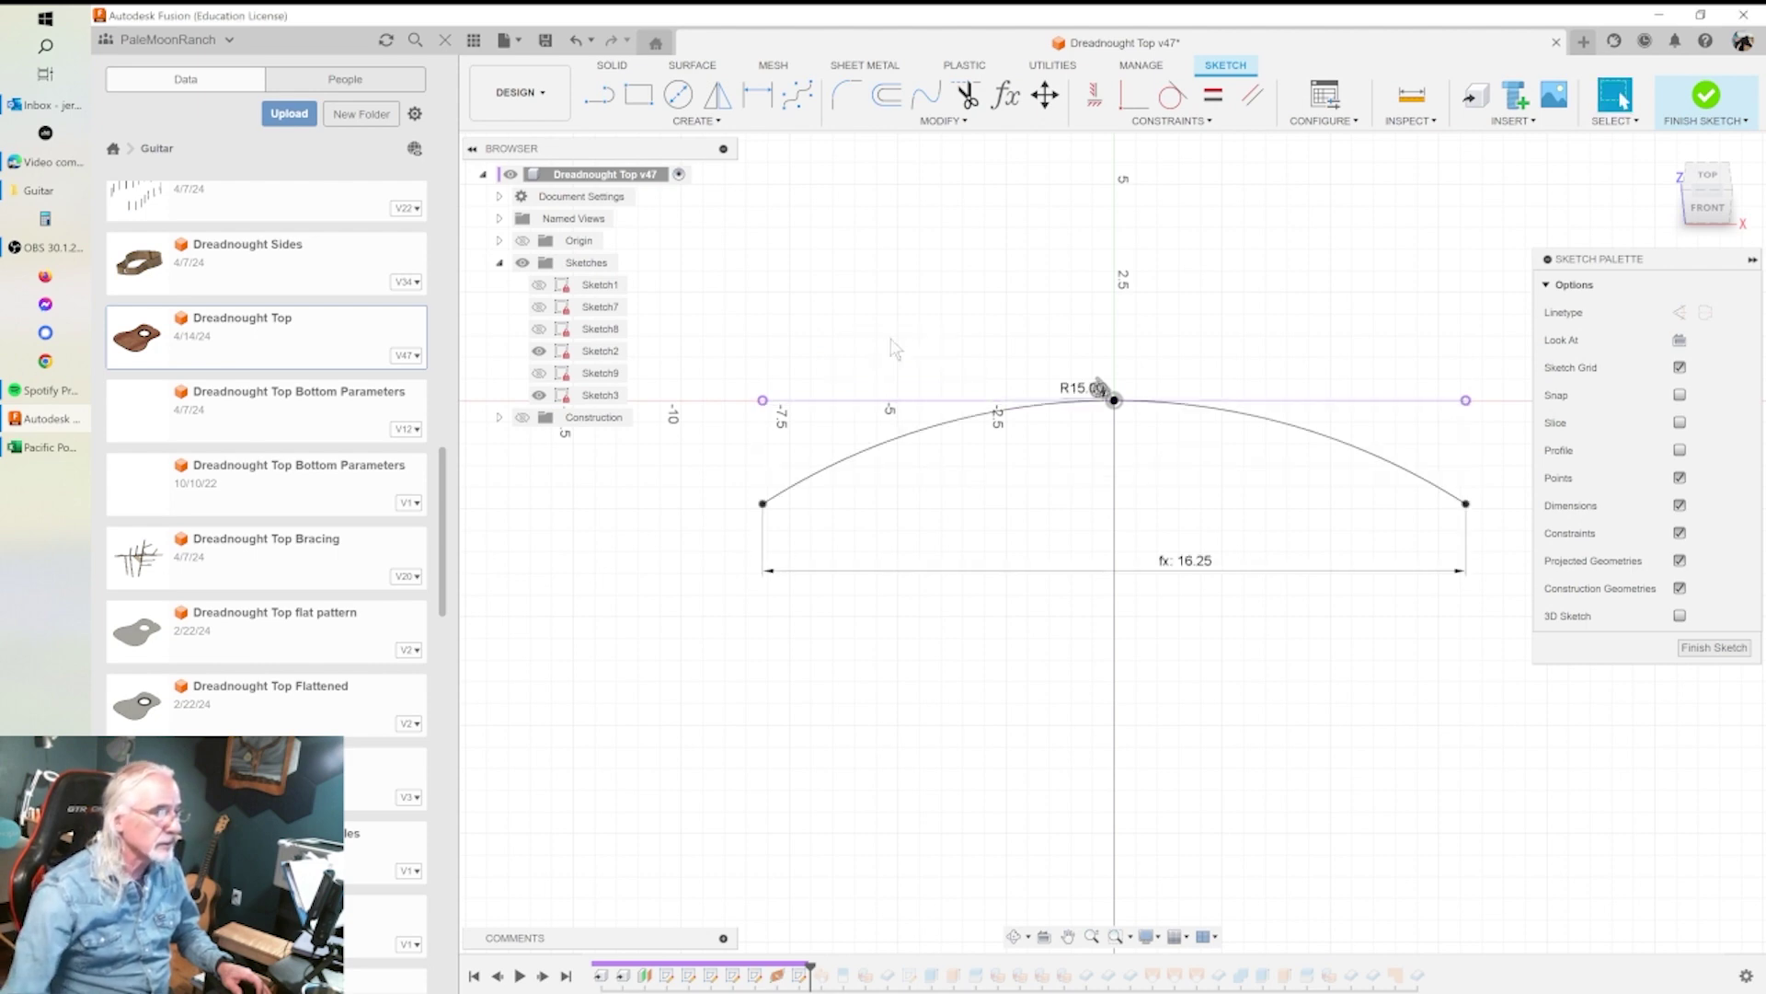
click(1714, 647)
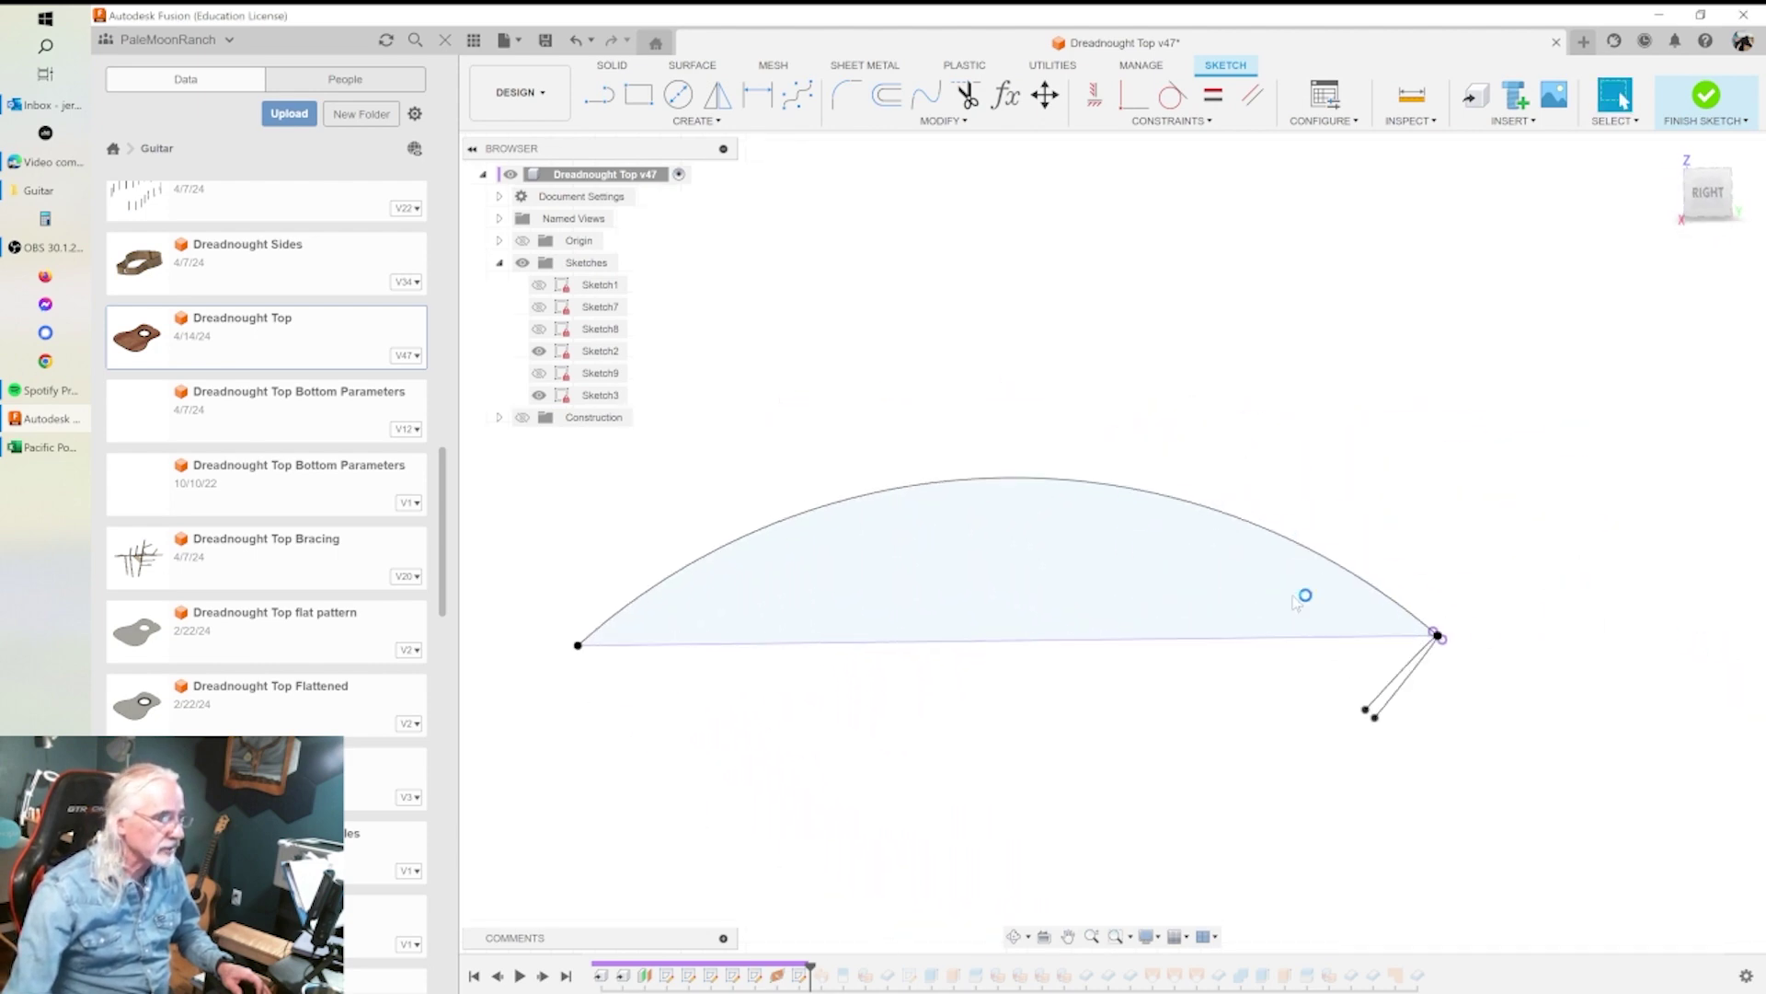
mouse_move(1428, 683)
shift+middle_down()
mouse_move(1443, 714)
mouse_move(1388, 698)
mouse_move(1412, 692)
mouse_move(1431, 602)
shift+middle_up()
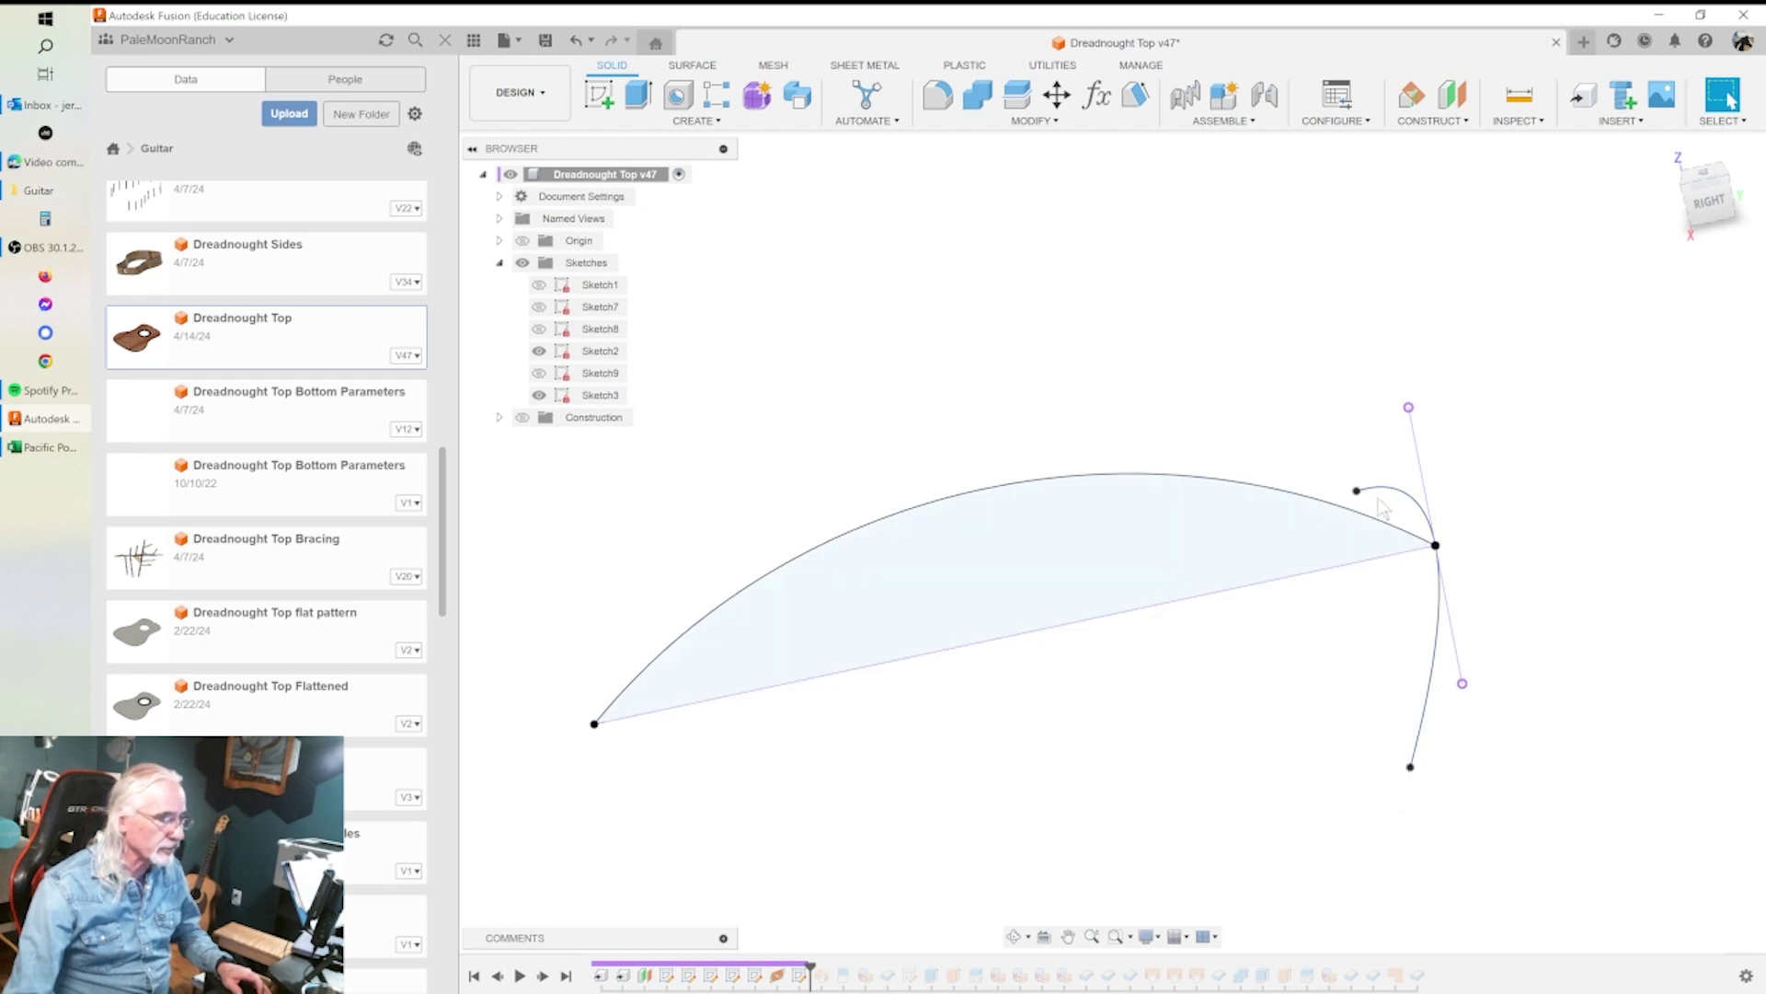
- Advance the history past the feature that builds the top surface from the two arcs, and expand the Bodies list
scroll(1564, 419, down, 3)
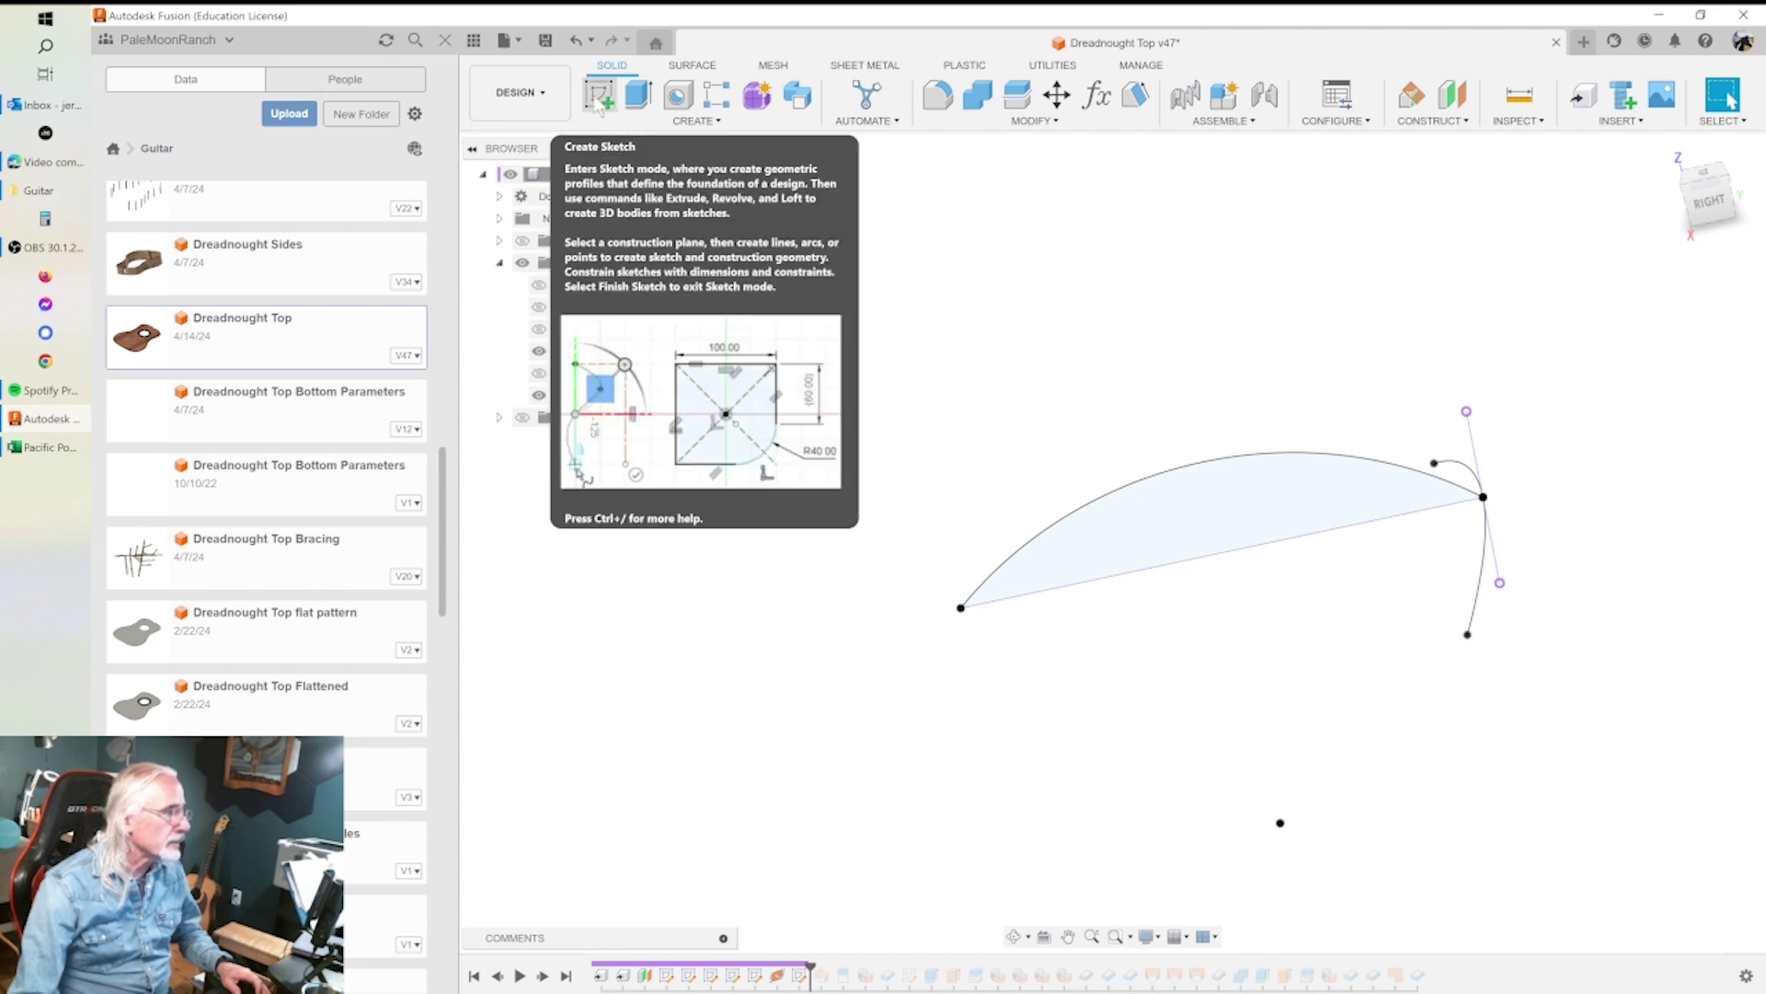
drag(811, 969, 822, 969)
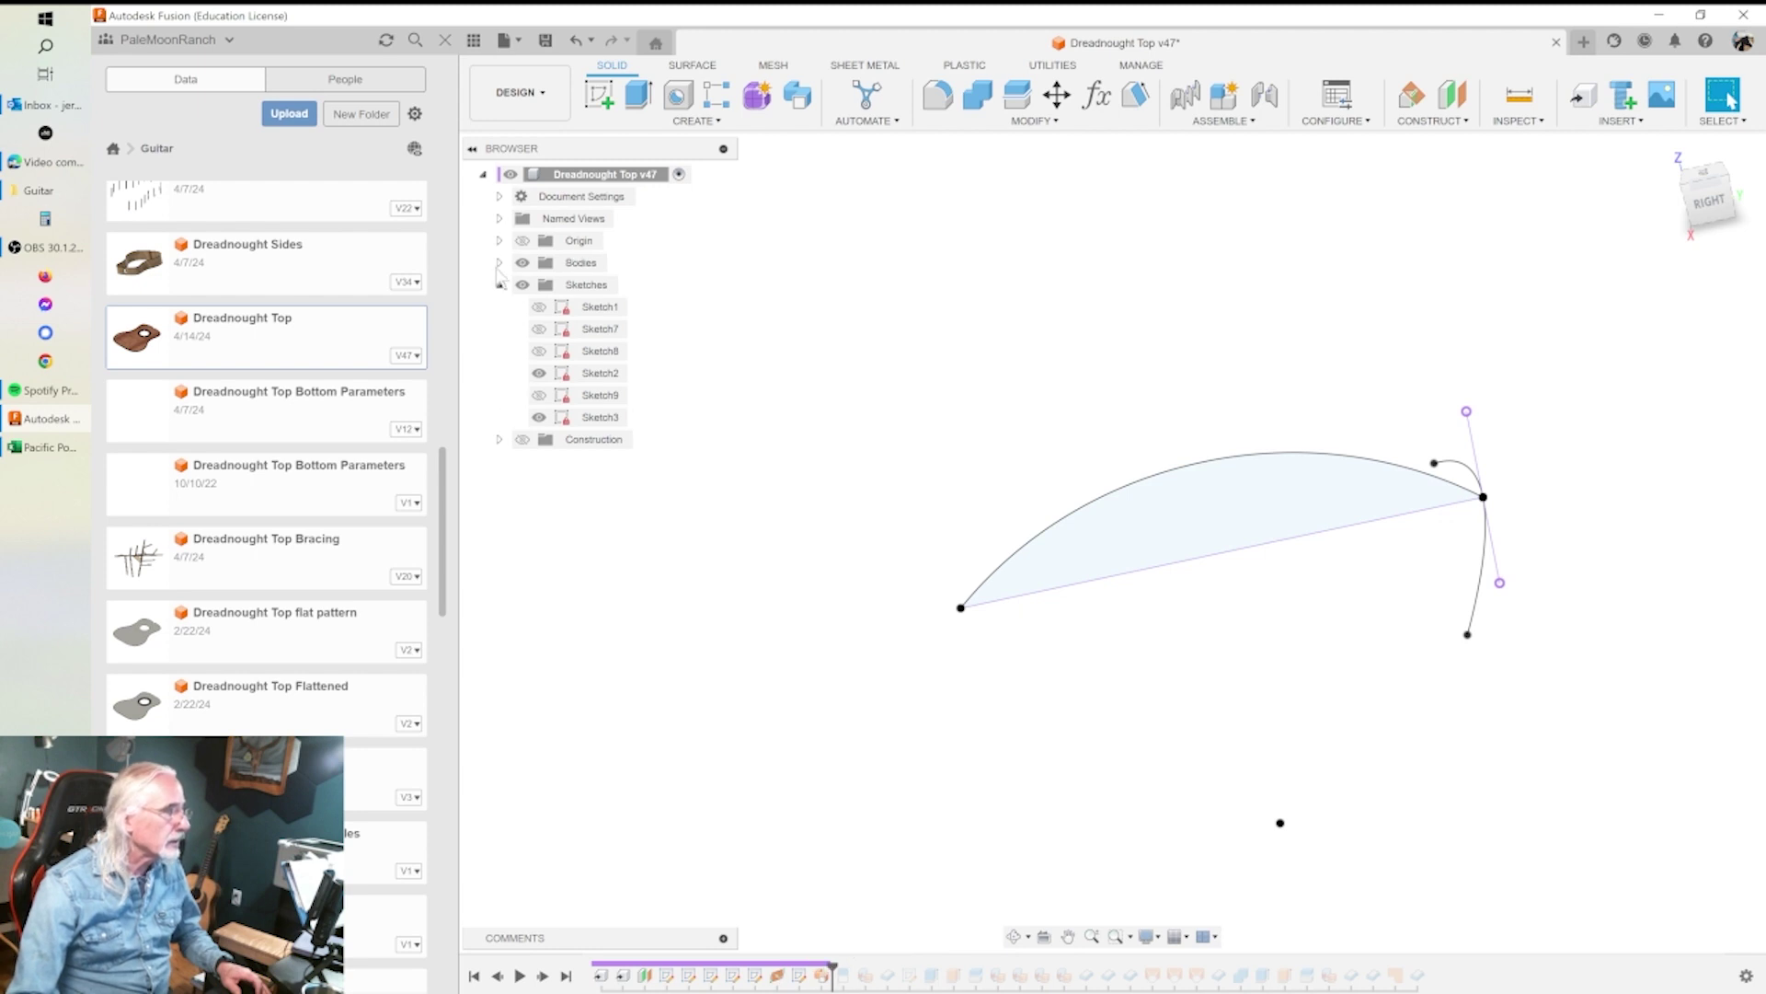
click(499, 262)
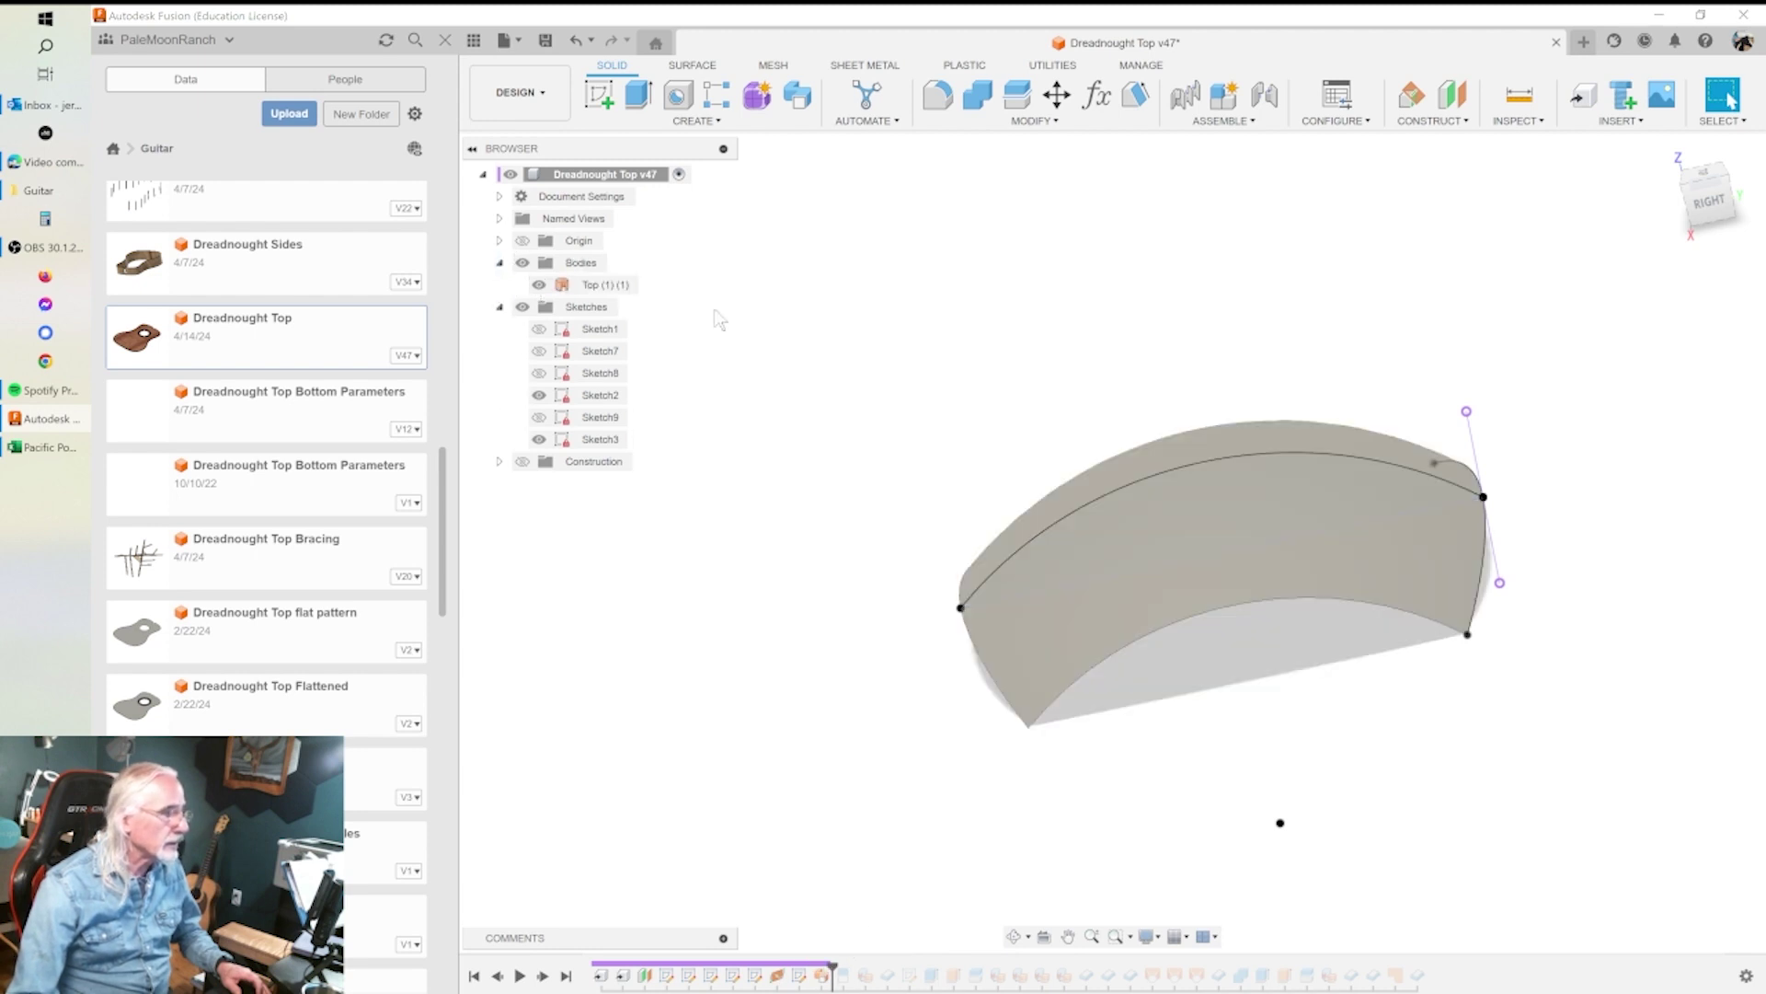
click(1242, 589)
shift+middle_drag(1242, 589, 1213, 424)
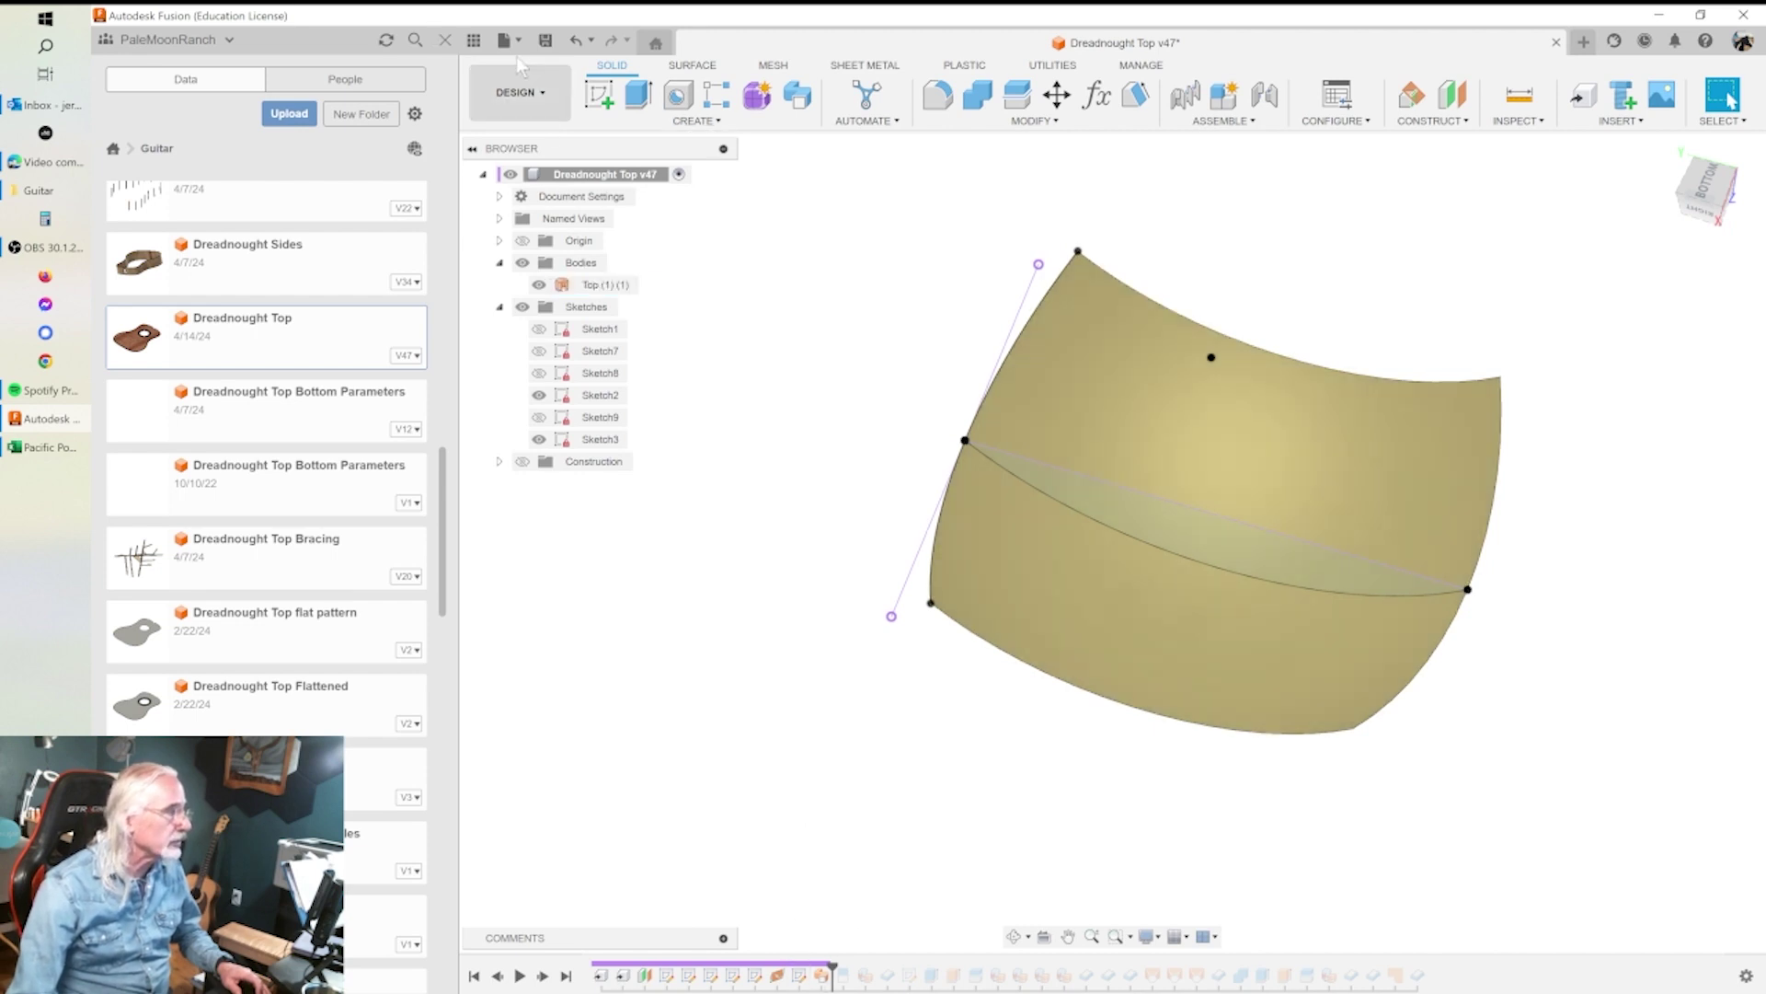
- Sketch a circle centred on the origin of the horizontal plane, reaching the surface's two straight side edges, and finish the sketch
click(599, 94)
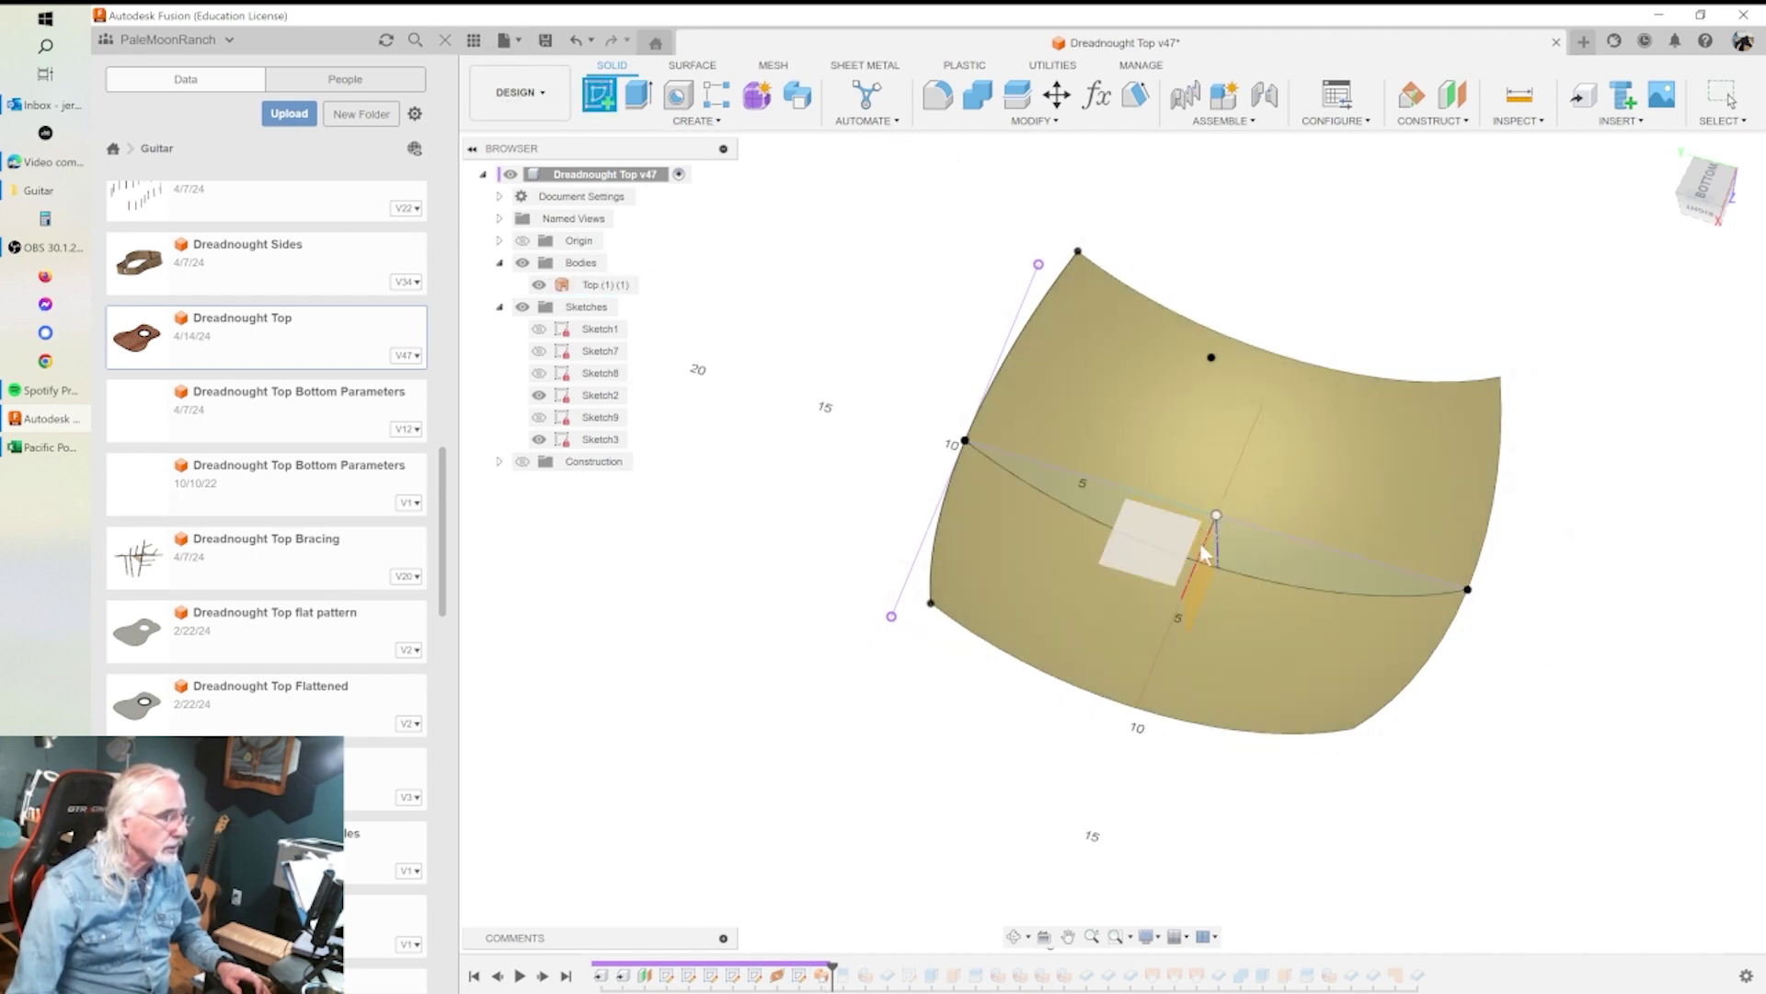
click(1201, 512)
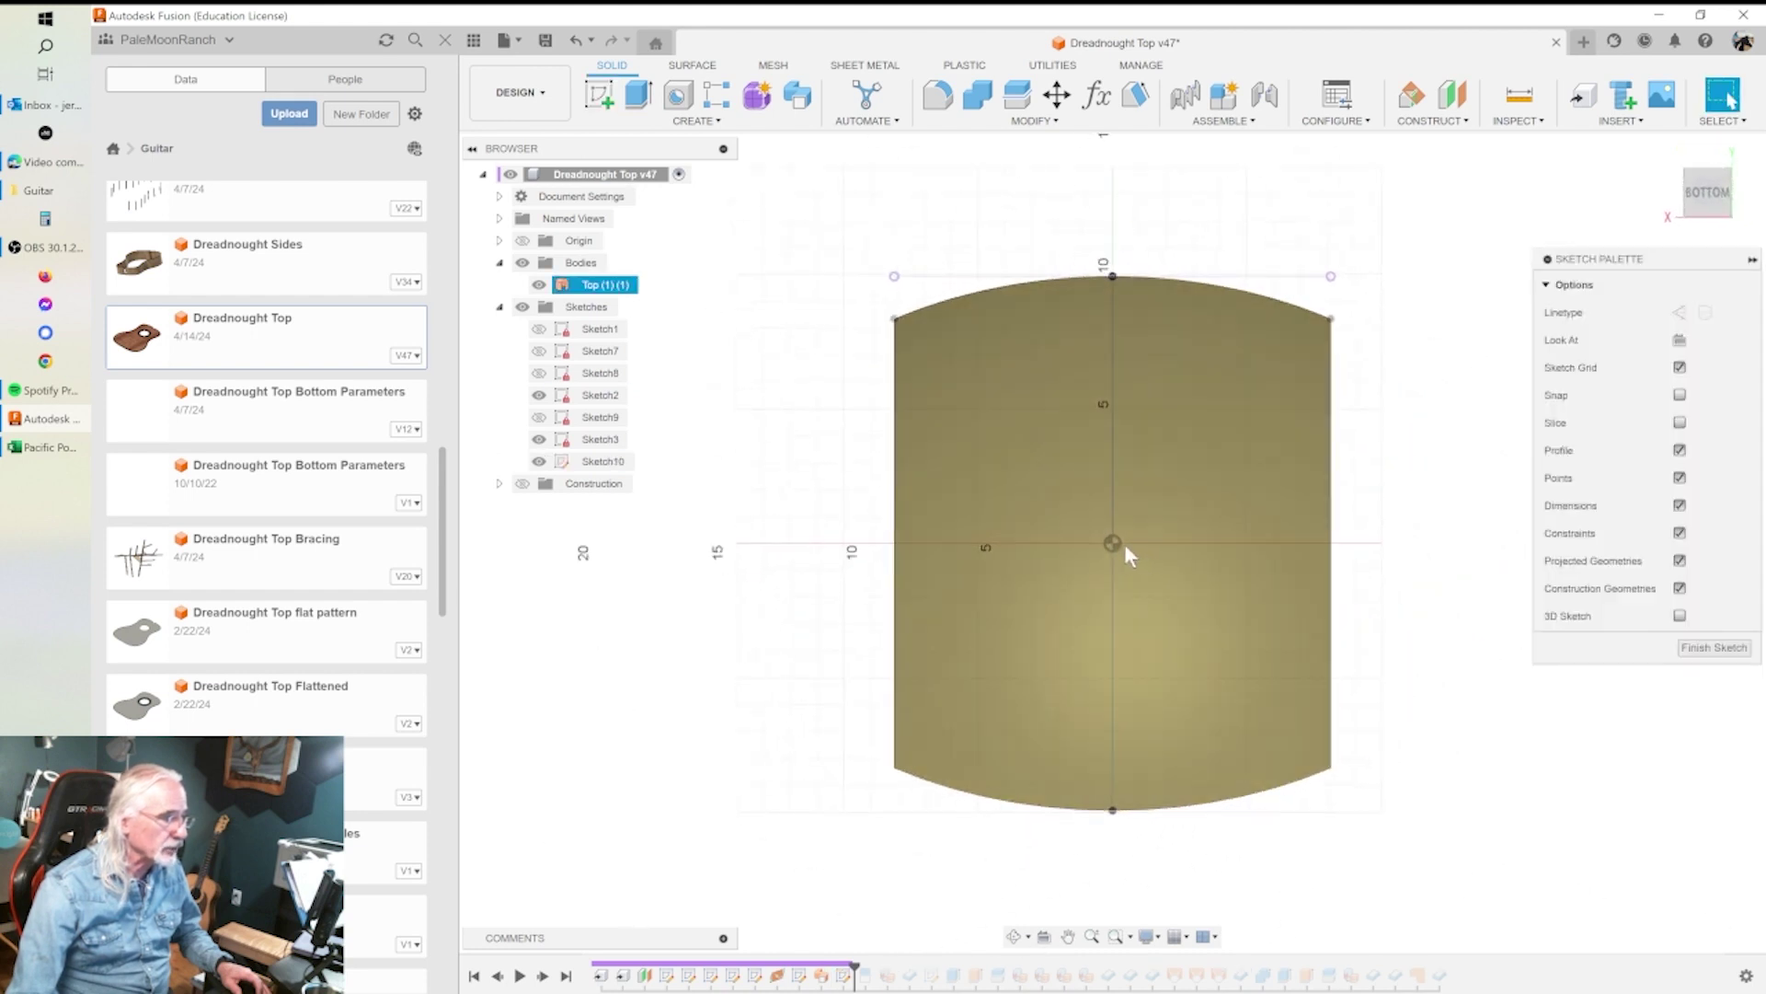
click(678, 93)
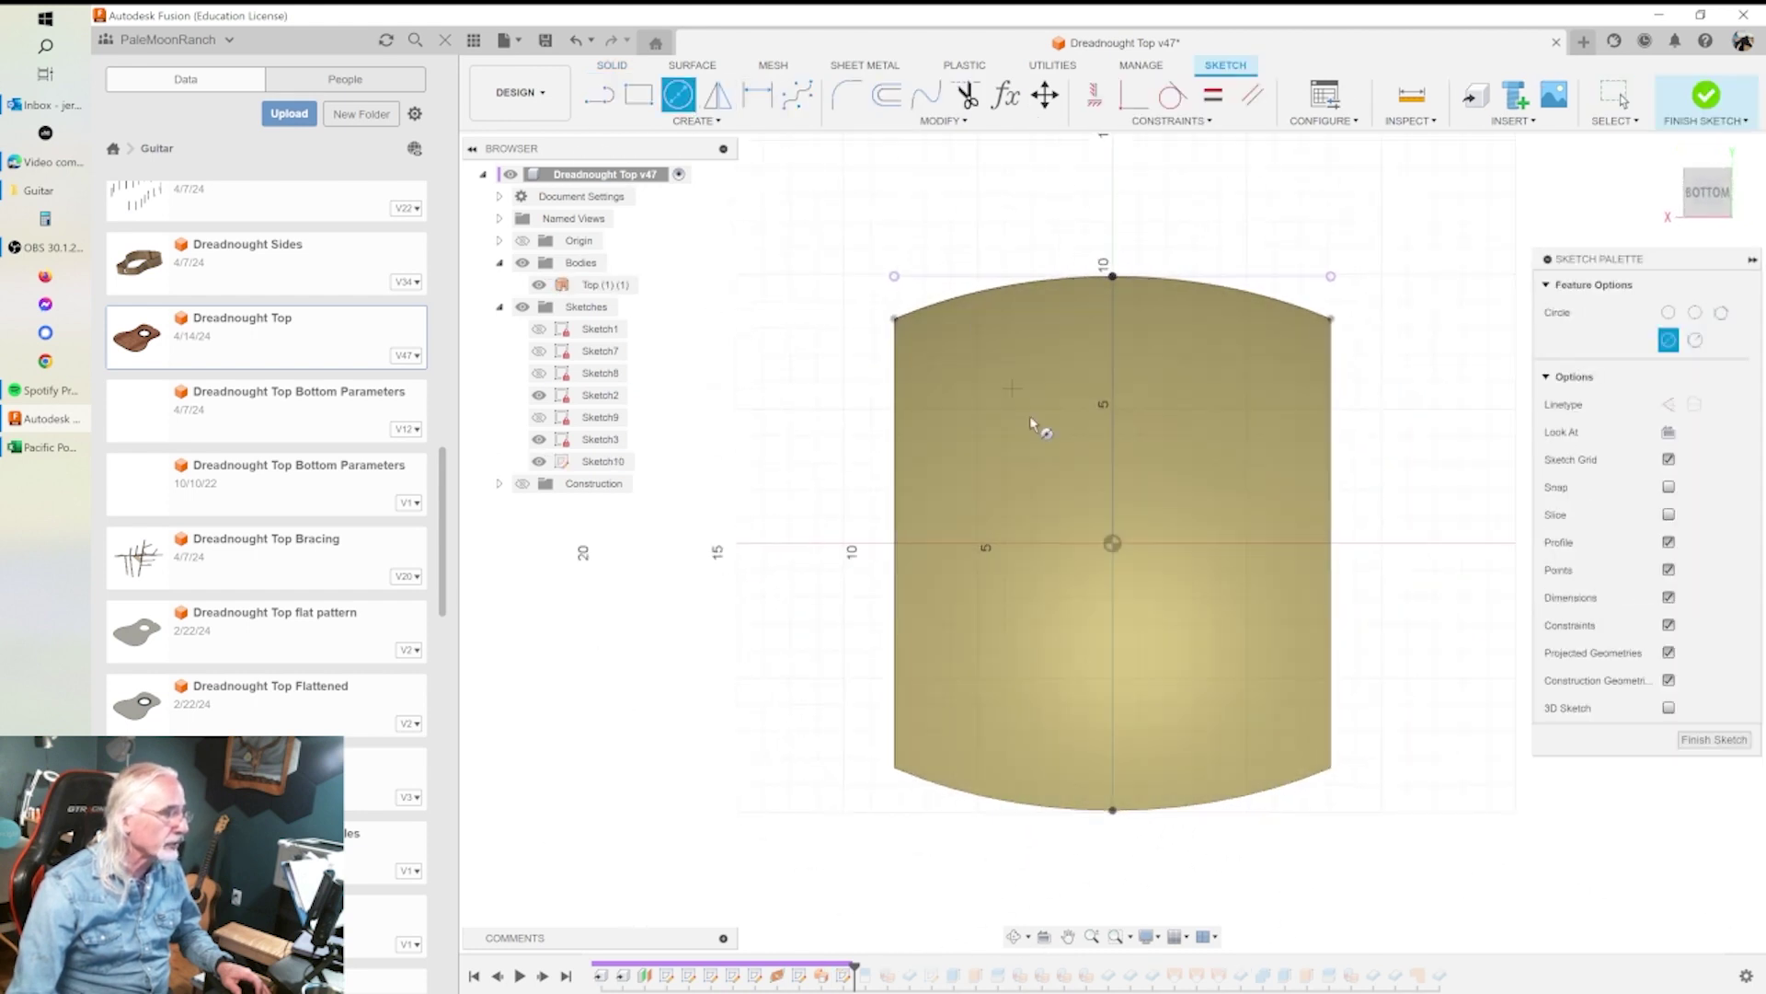
click(1112, 543)
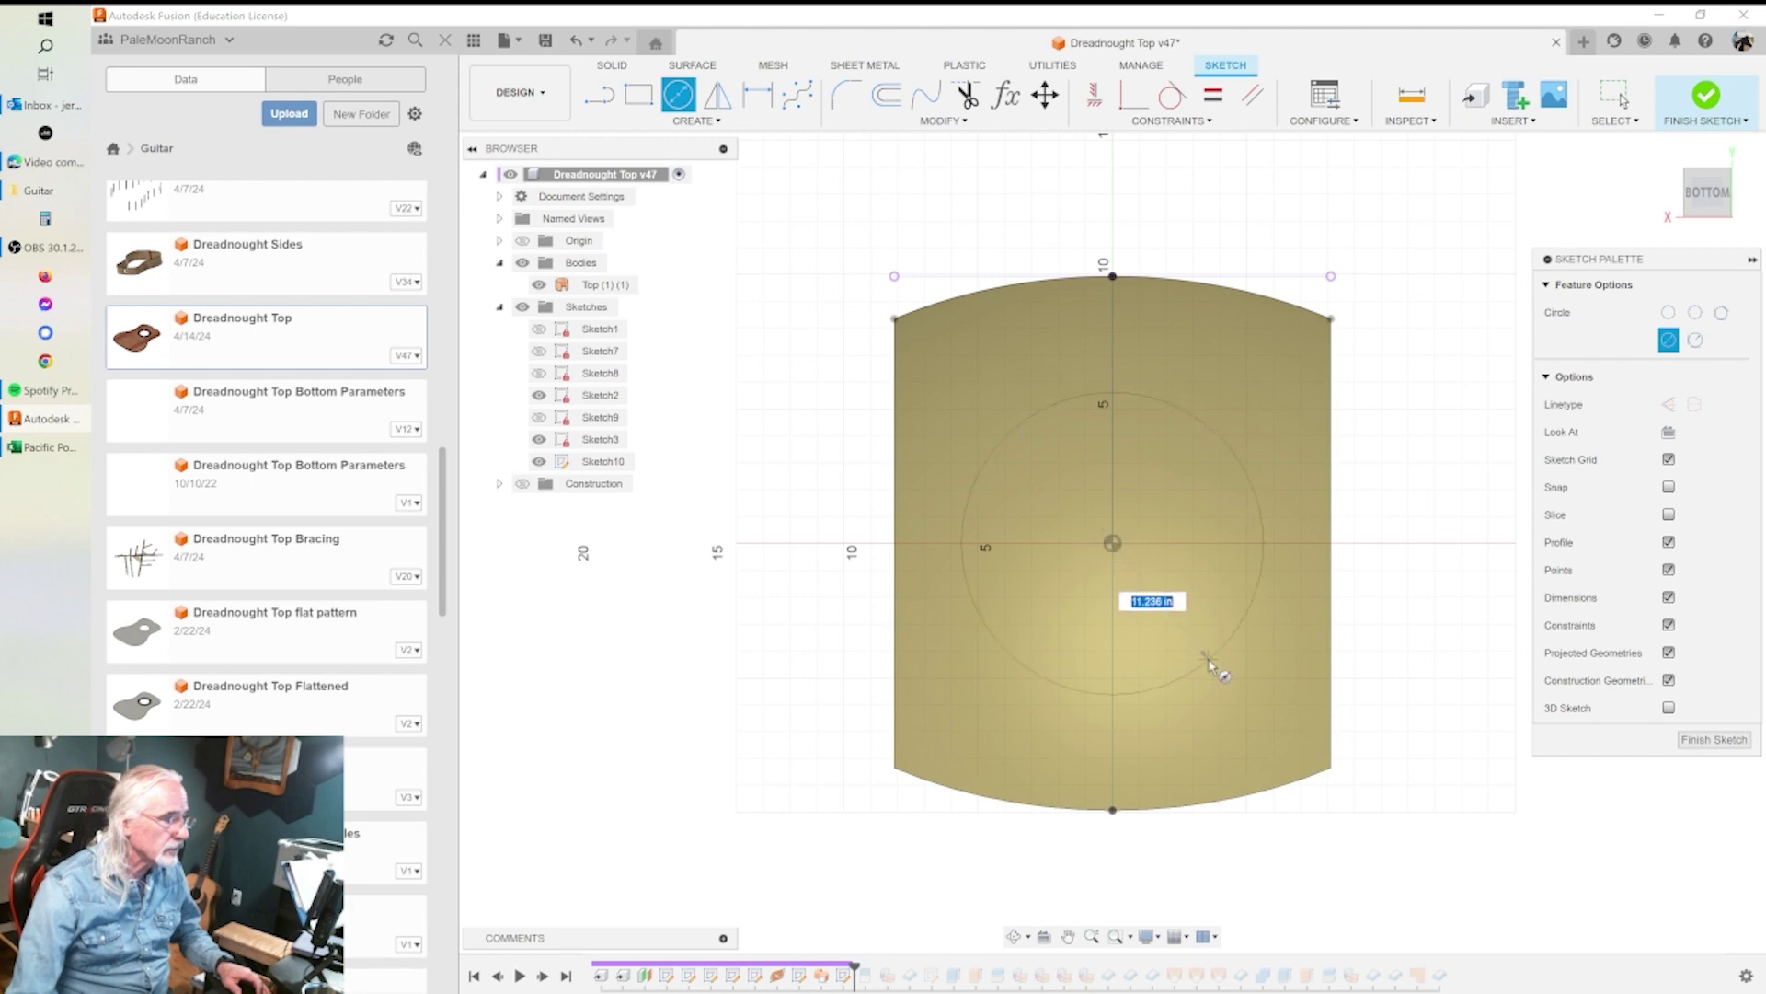
click(1259, 706)
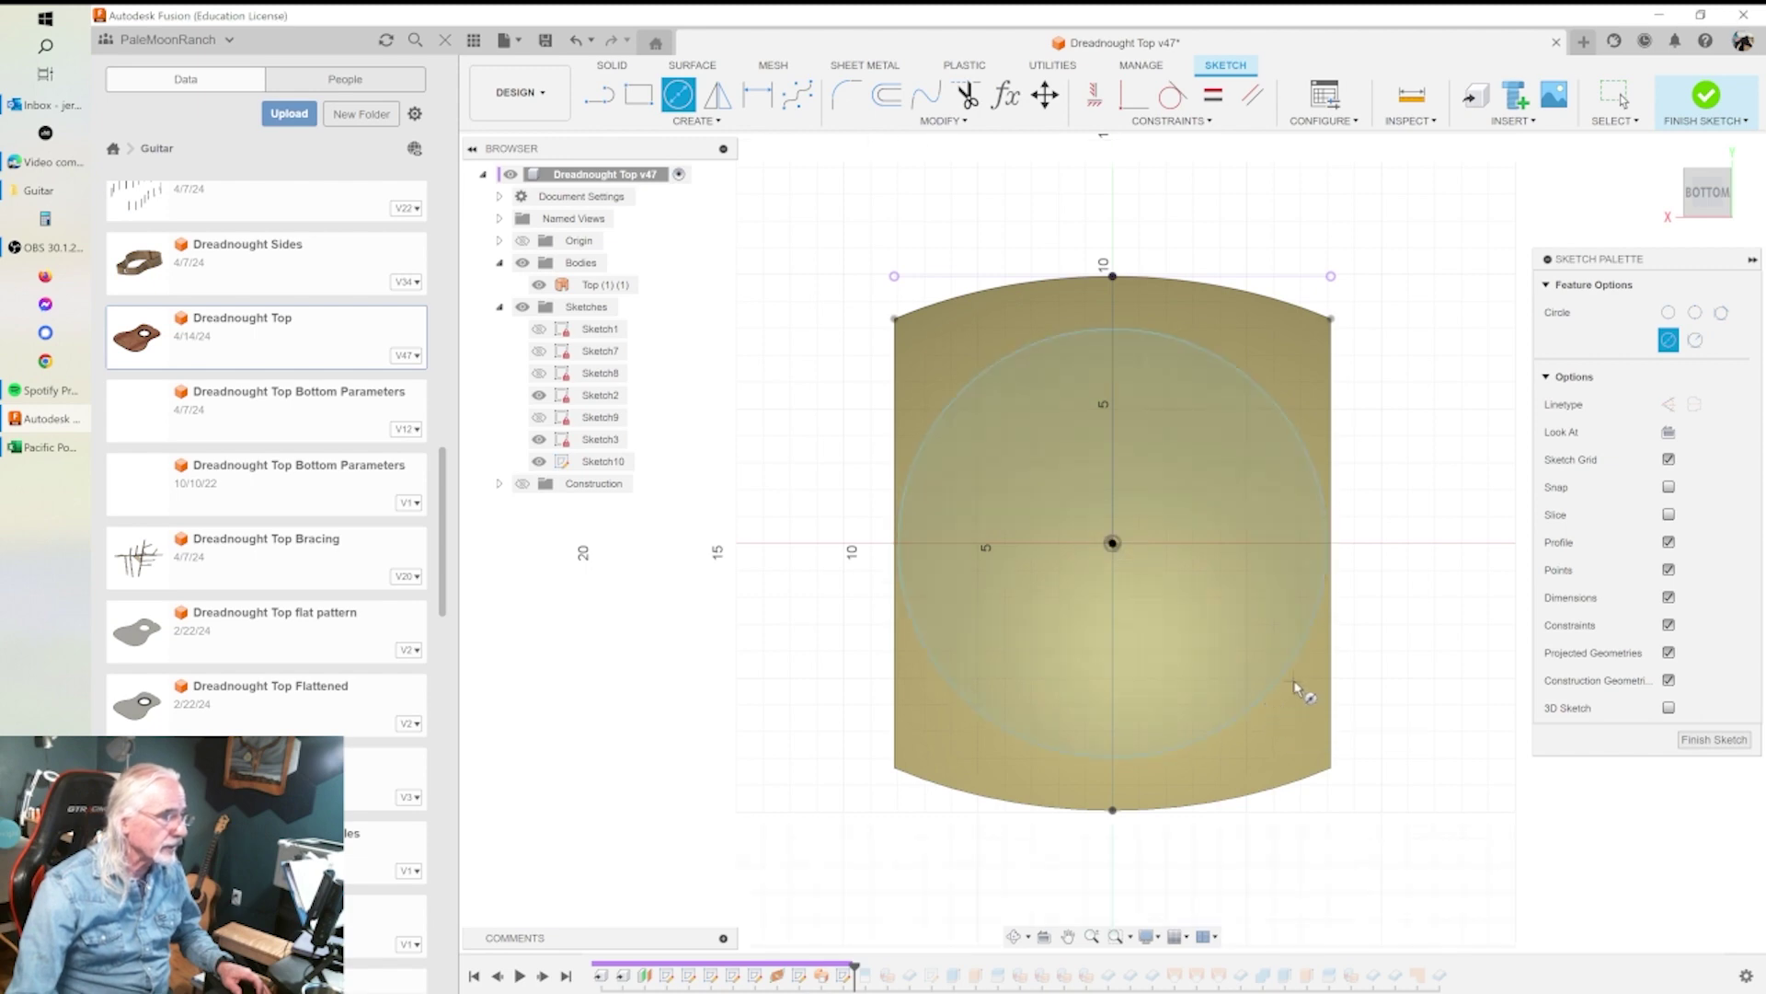
click(1715, 740)
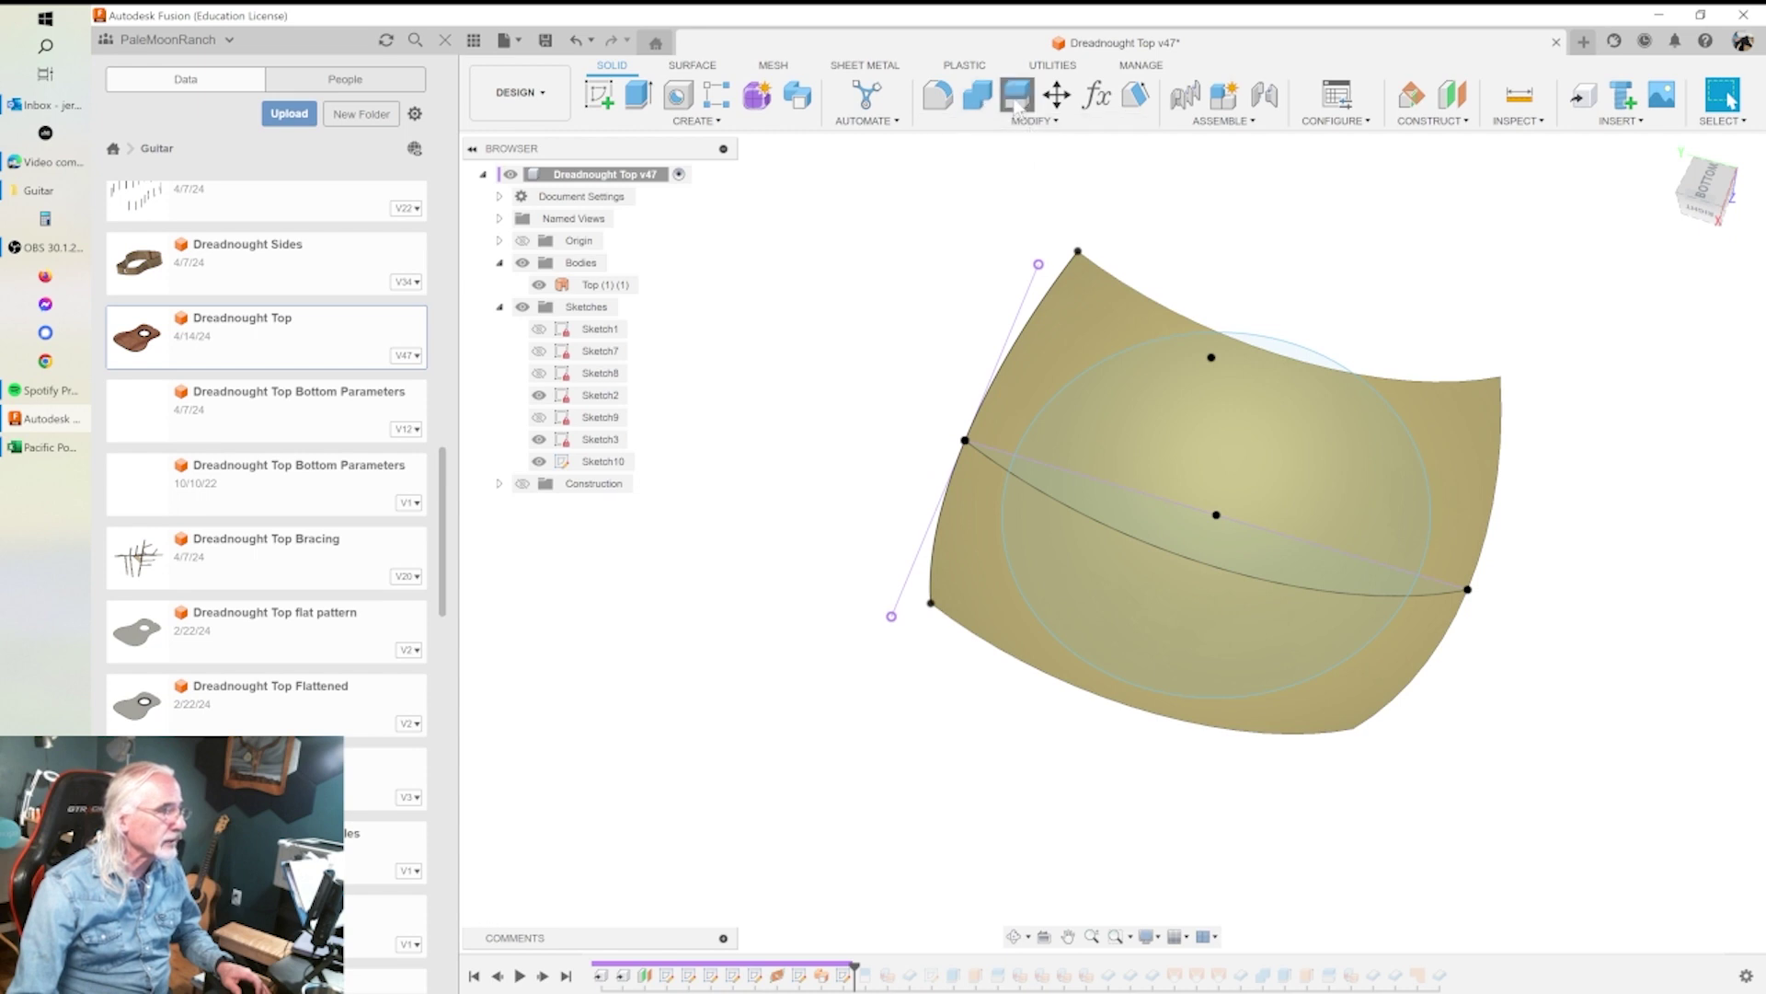
- Split the curved top surface body using the sketched circle as the splitting tool
click(1017, 93)
click(1478, 427)
click(1688, 313)
click(1322, 368)
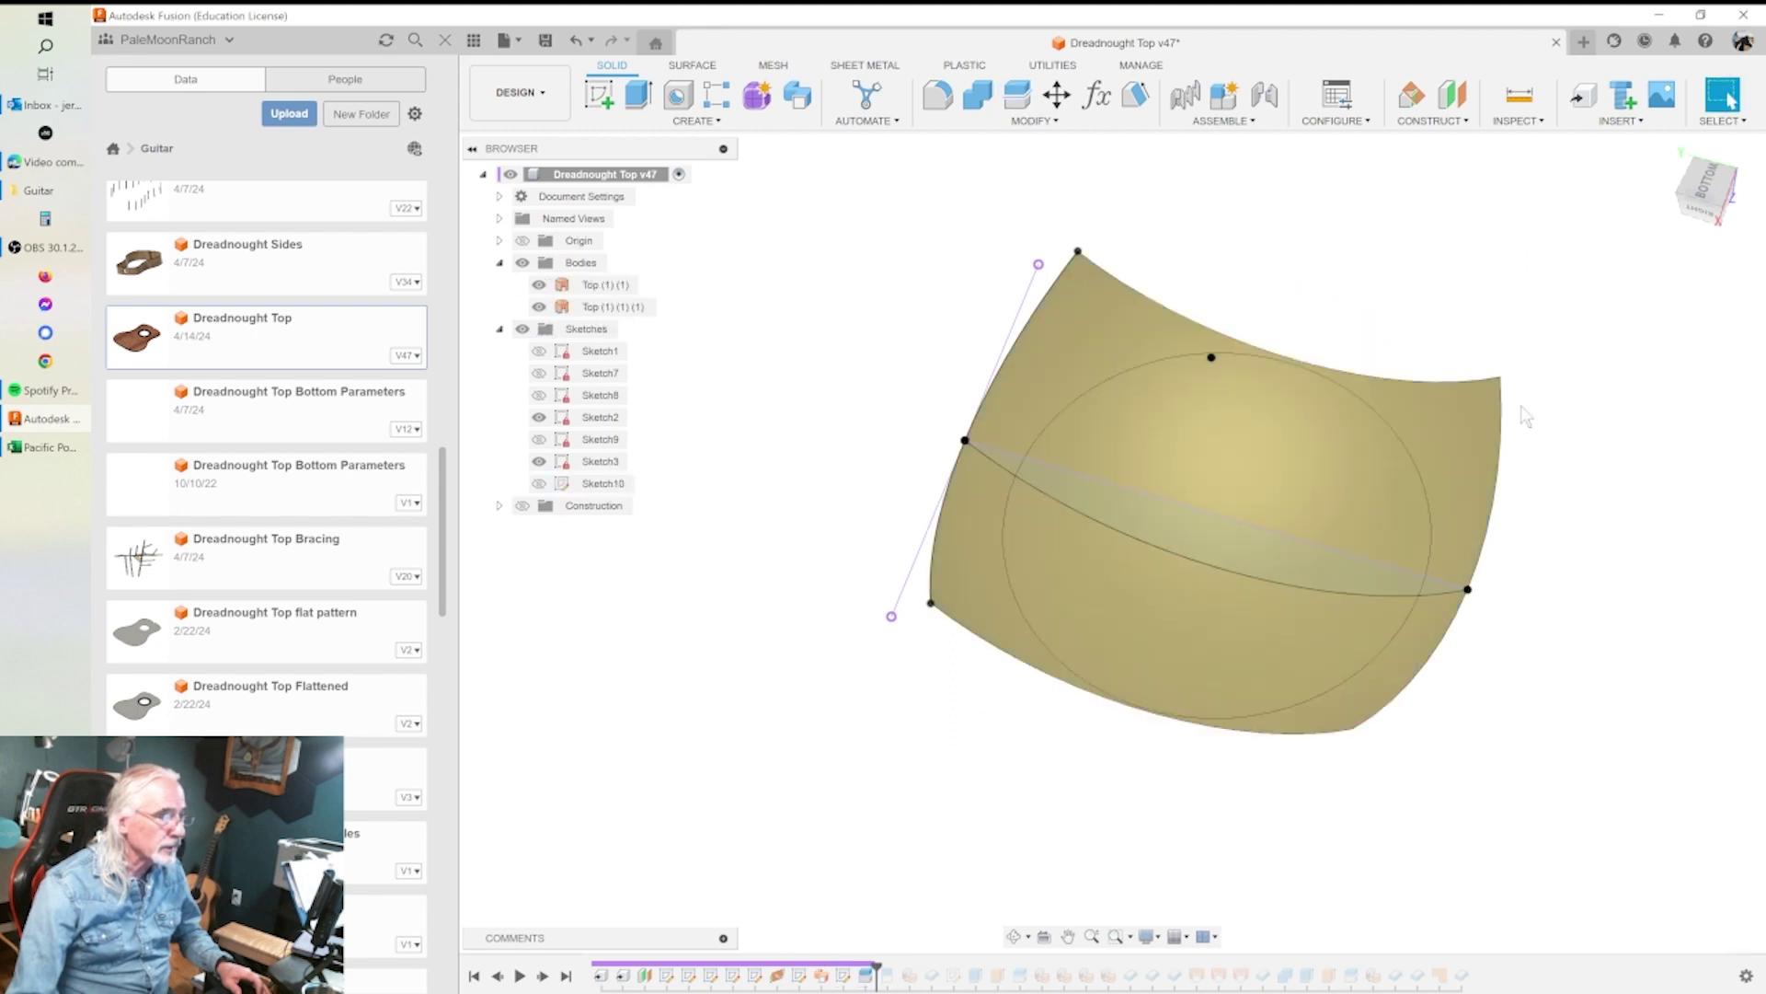
click(1658, 371)
- Delete the surface outside the circle and hide all sketches, keeping only the round piece displayed
click(1078, 361)
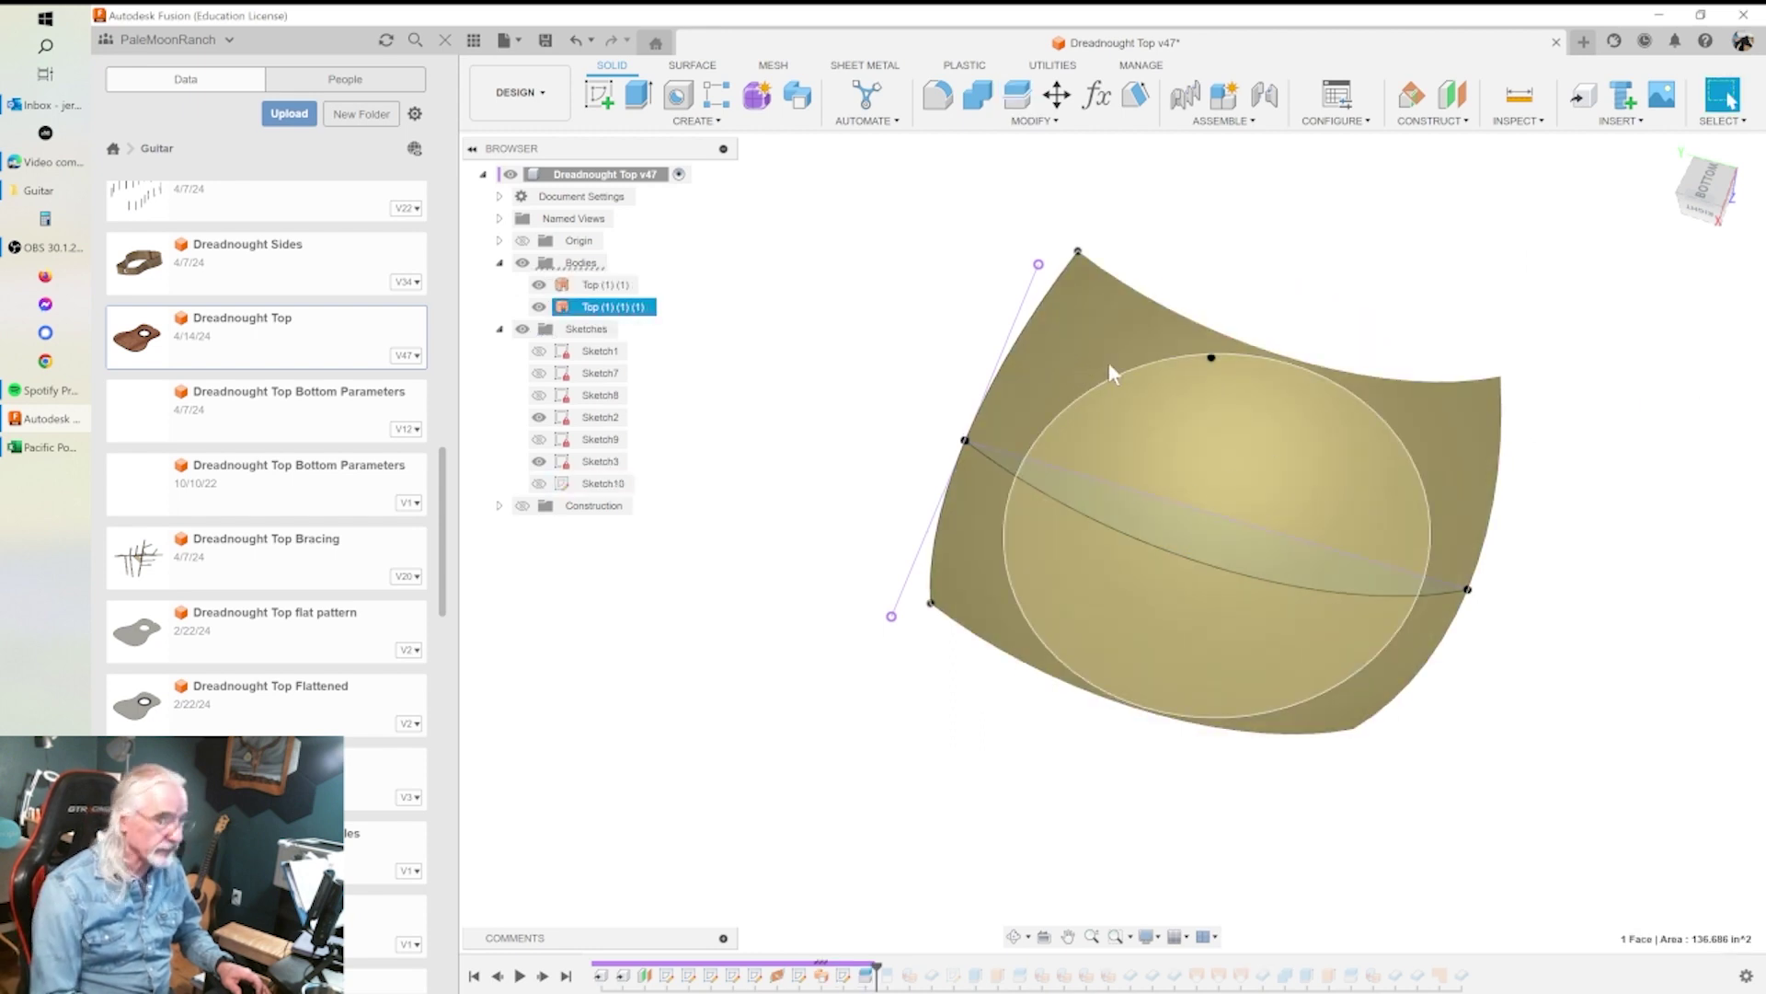
key(Delete)
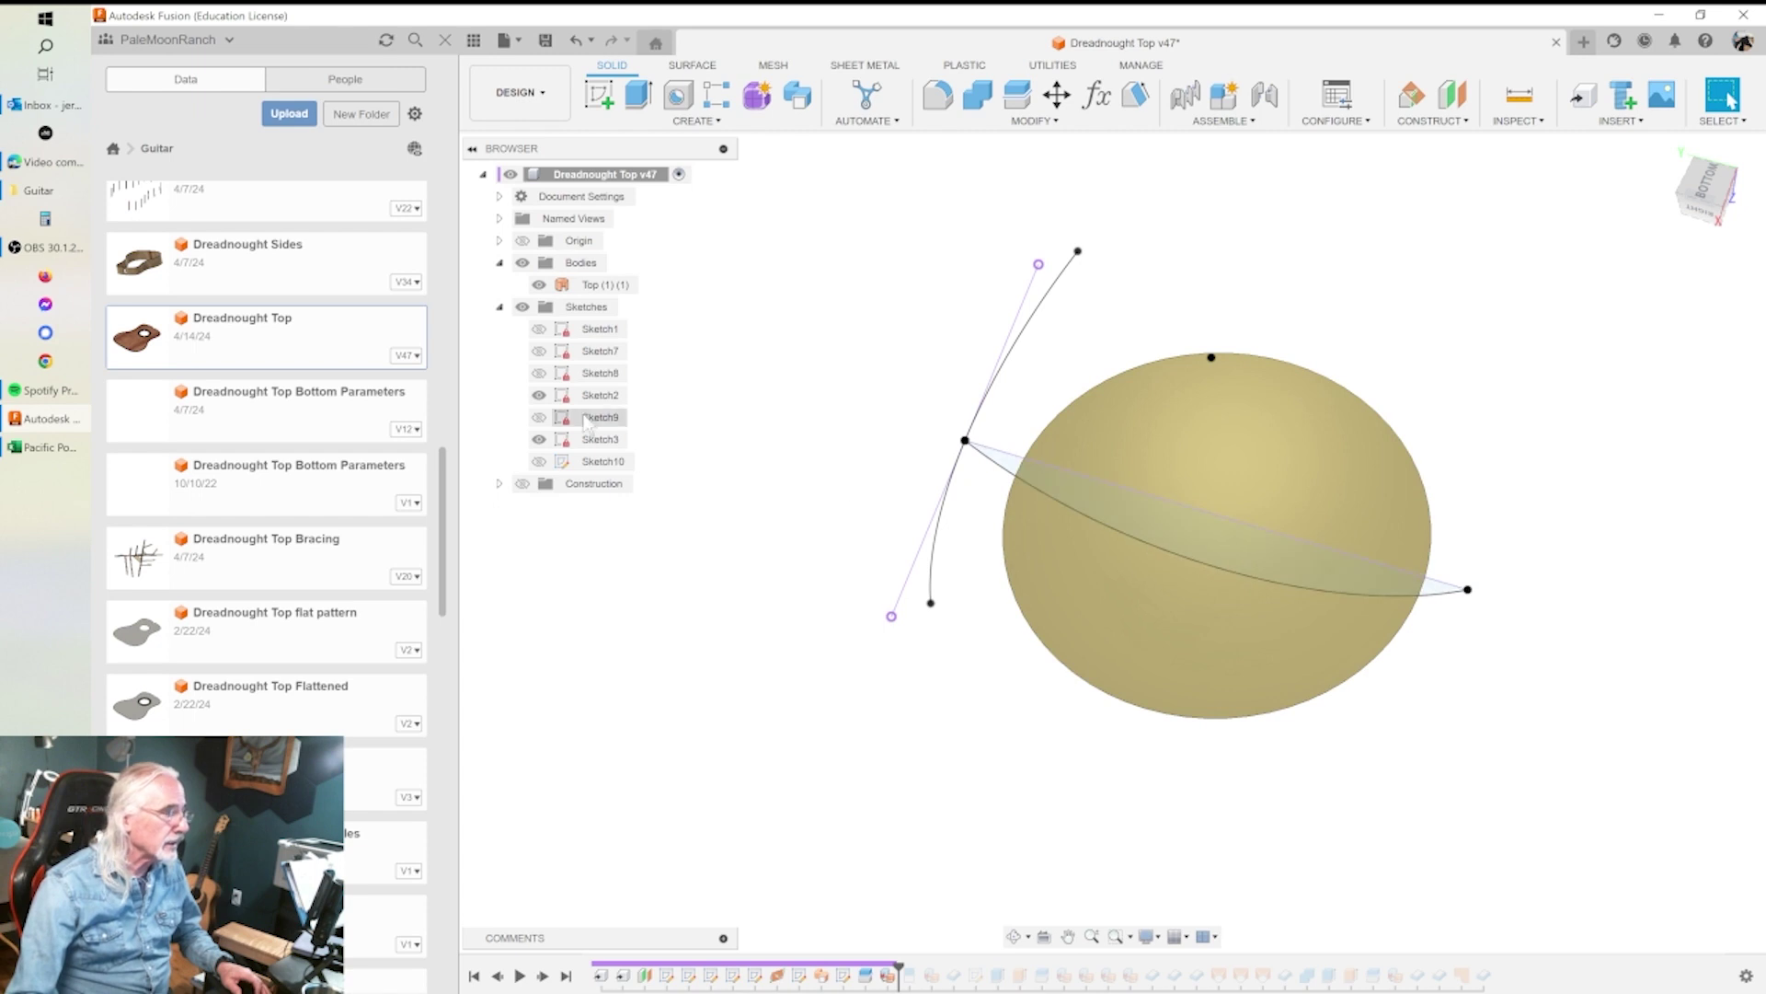
click(522, 308)
- Examine the round surface from several angles and close up to judge its bowl-shaped curvature
mouse_move(1076, 433)
shift+middle_down()
mouse_move(1085, 323)
mouse_move(1037, 346)
mouse_move(1119, 442)
mouse_move(1049, 280)
mouse_move(995, 281)
shift+middle_up()
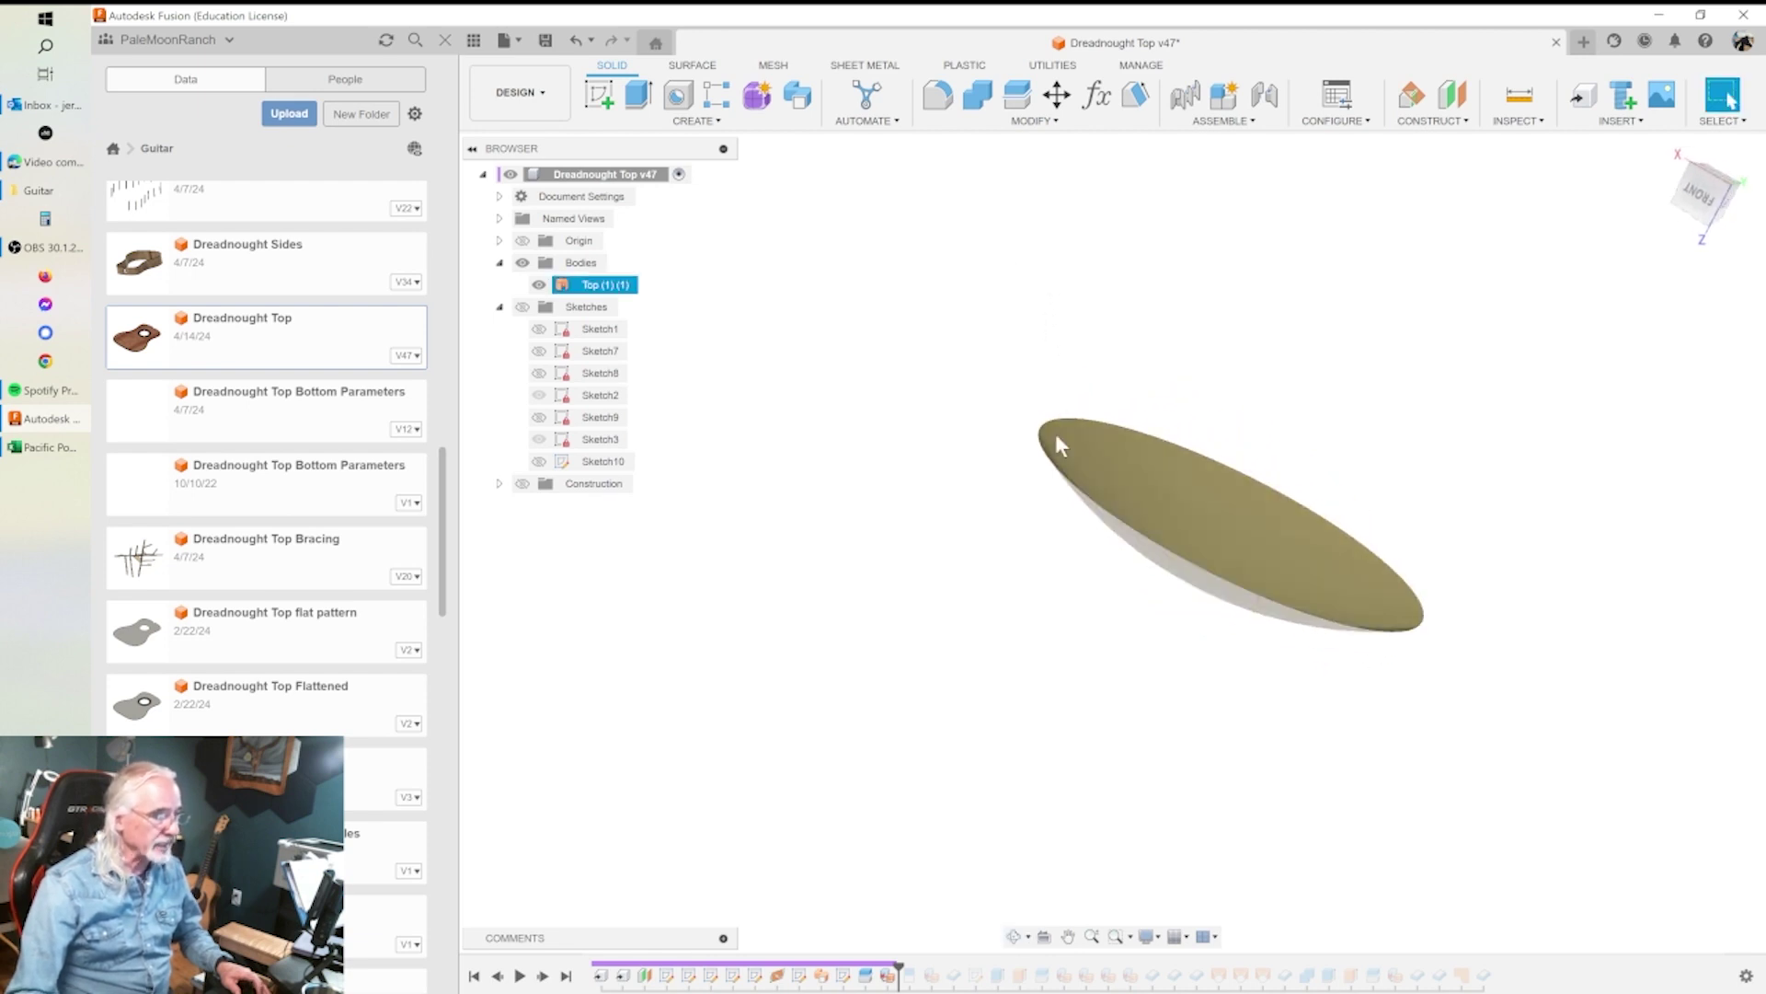
click(1564, 588)
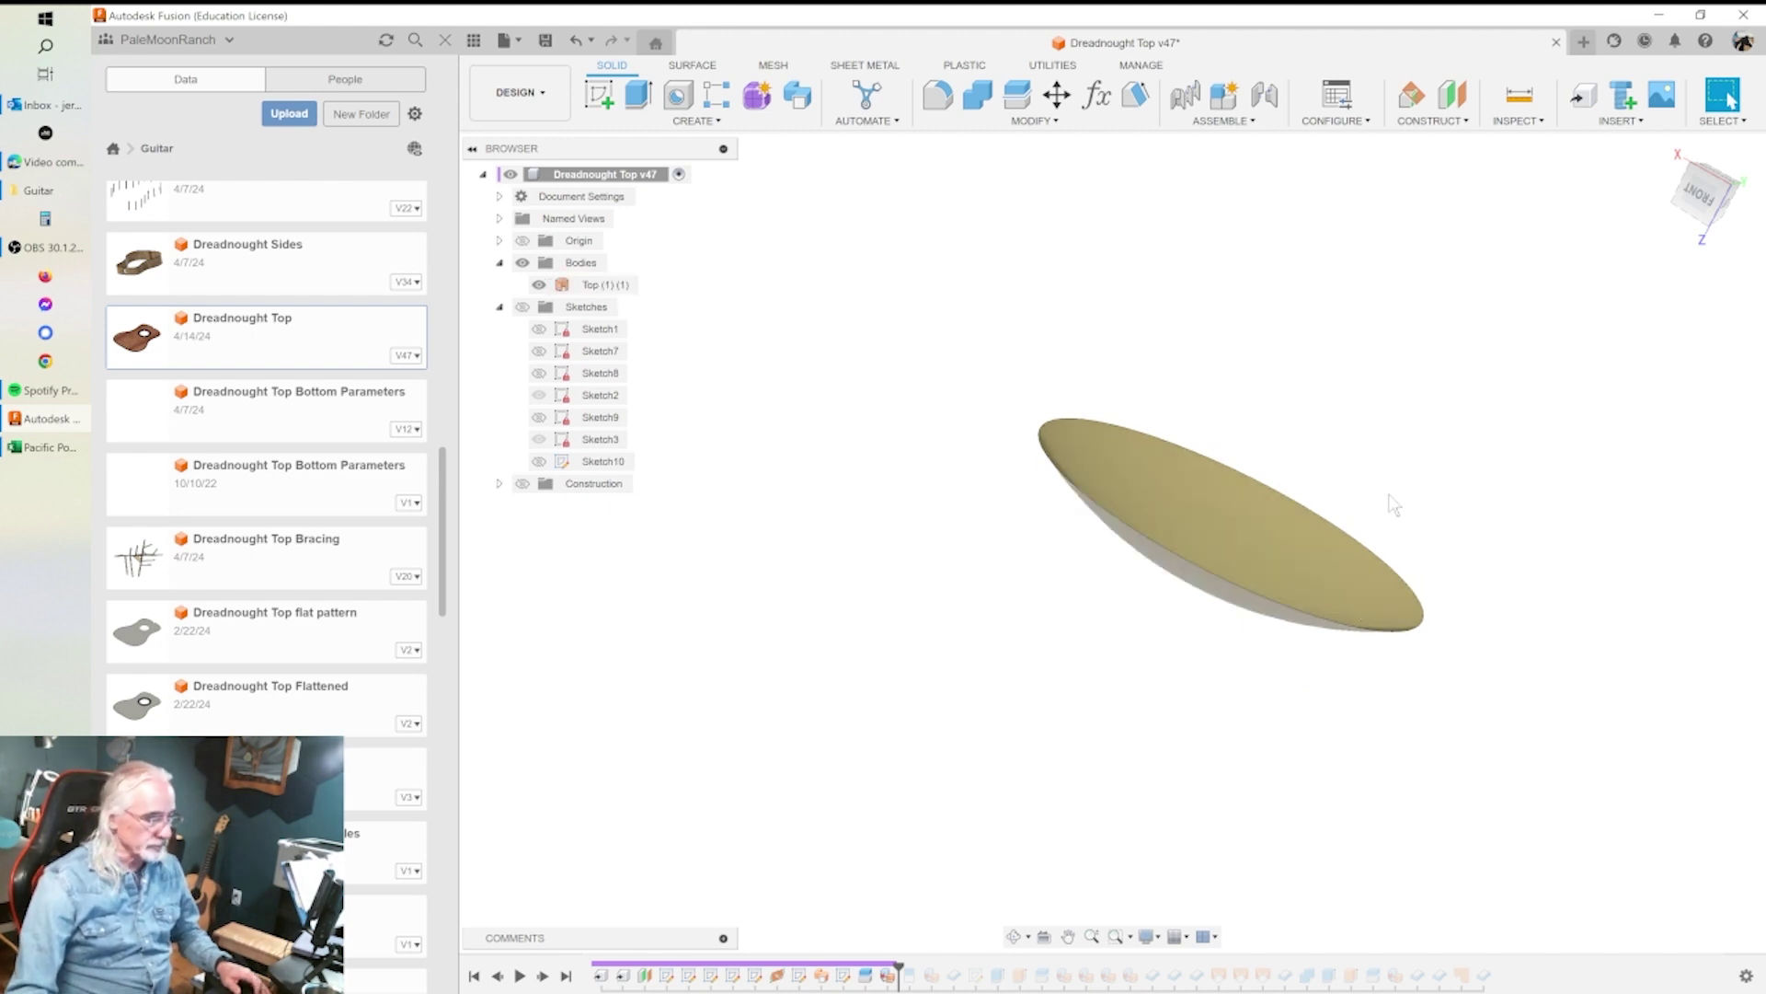
click(1233, 559)
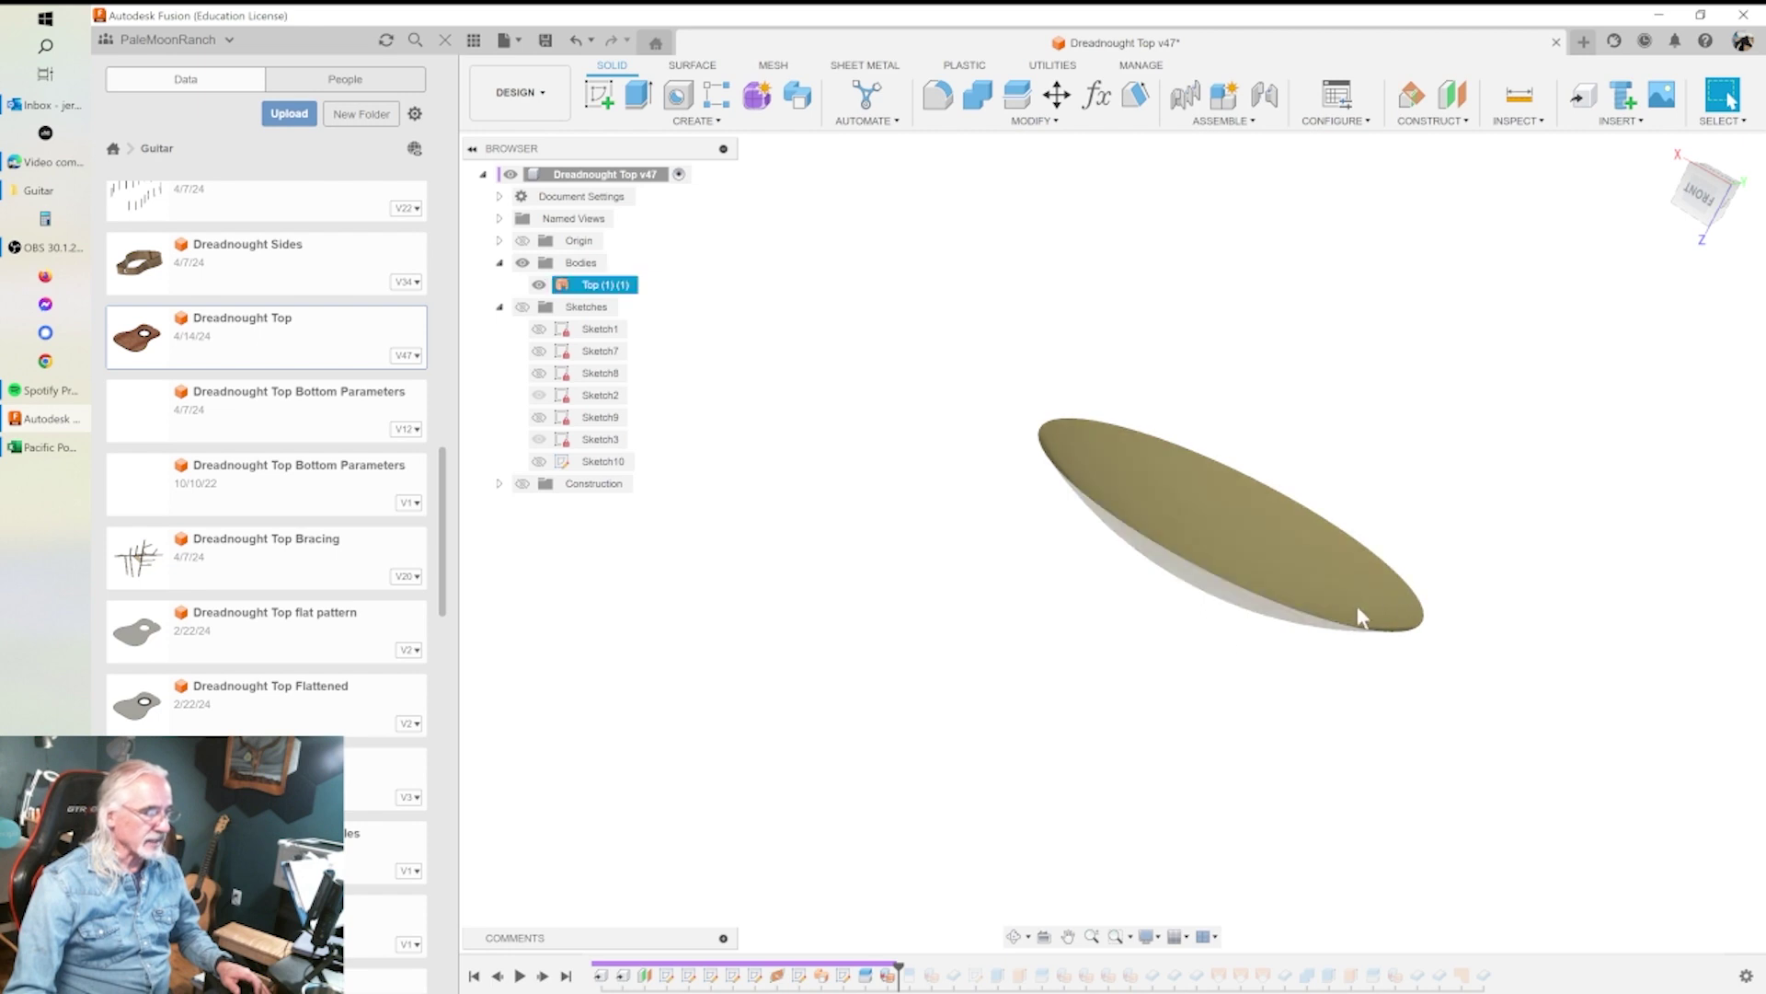
shift+middle_drag(1264, 565, 1365, 536)
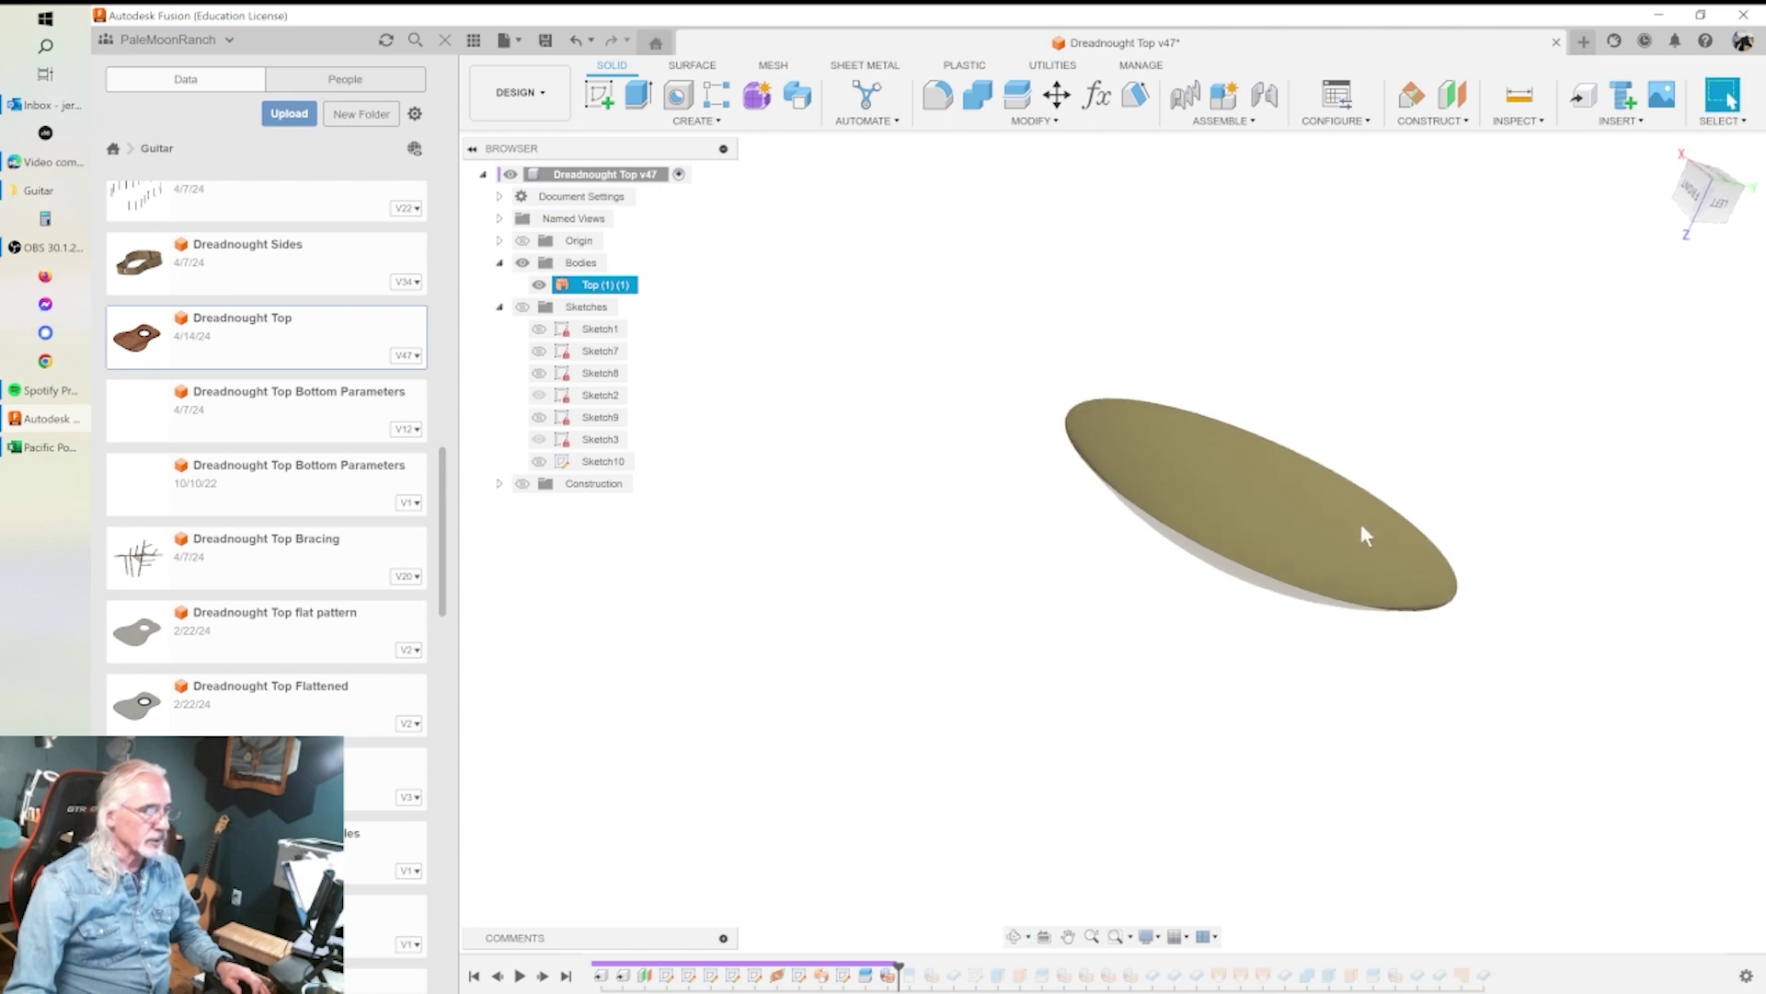
scroll(1352, 525, up, 4)
shift+middle_drag(1322, 478, 1175, 402)
click(1429, 408)
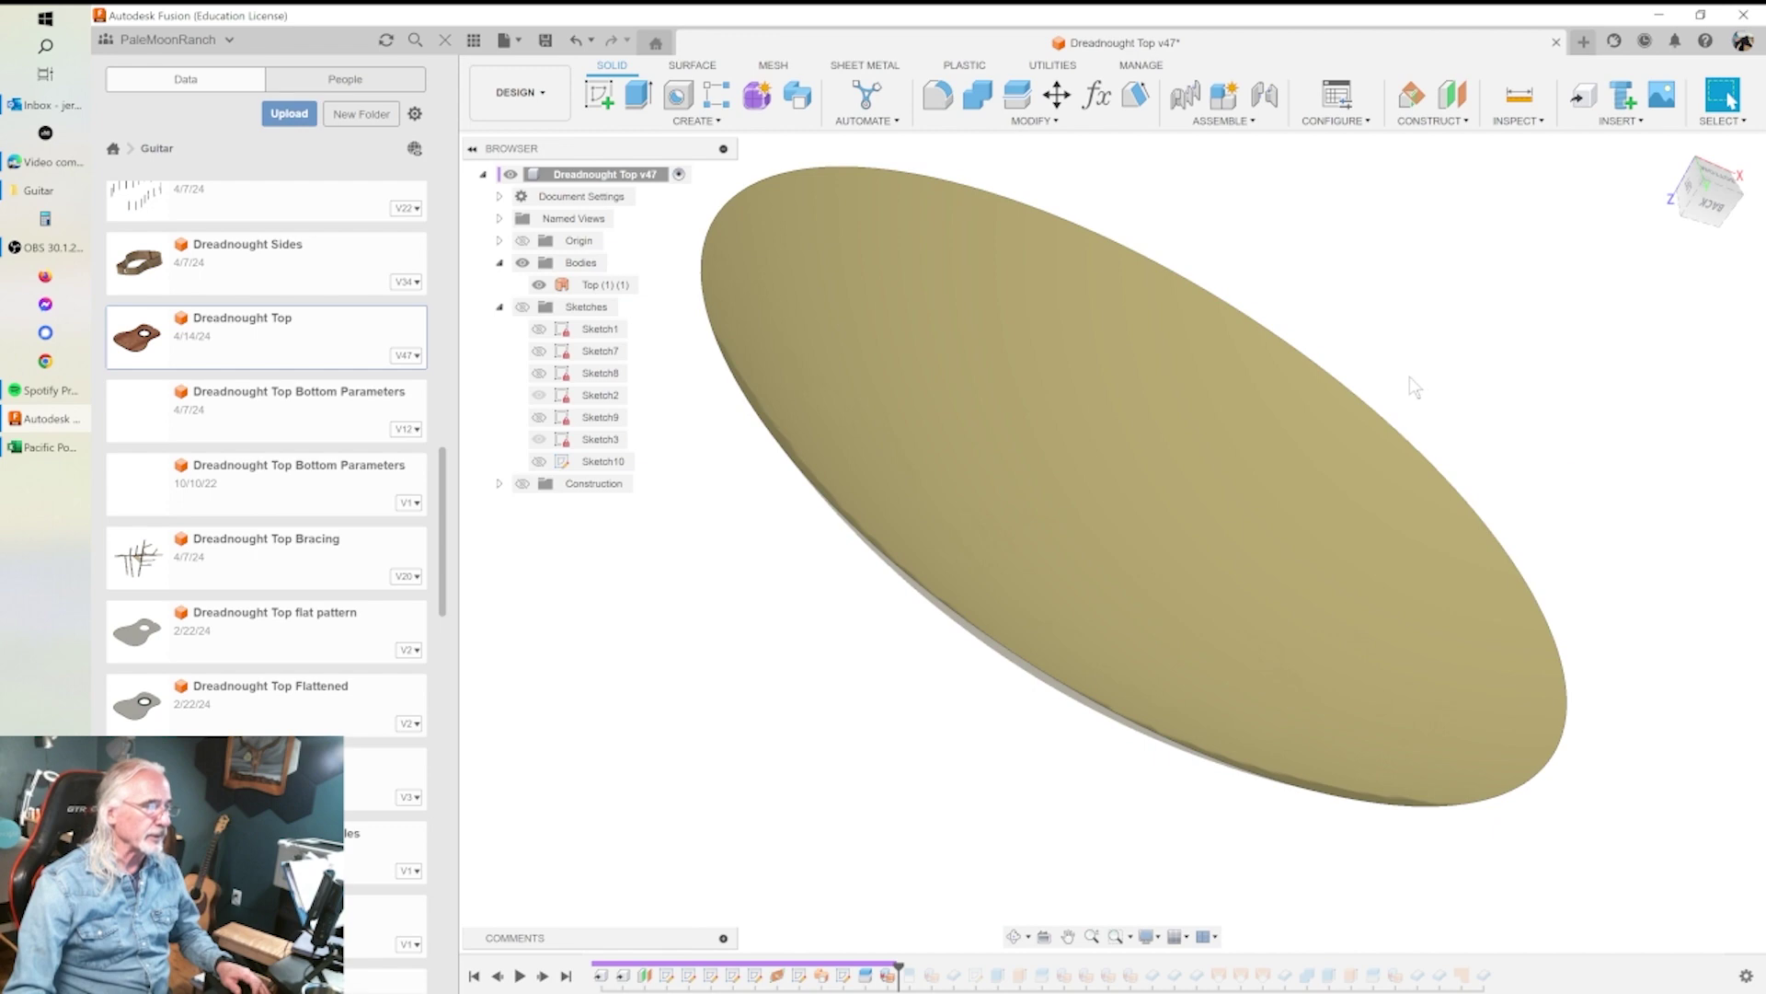
shift+middle_drag(1419, 388, 1424, 350)
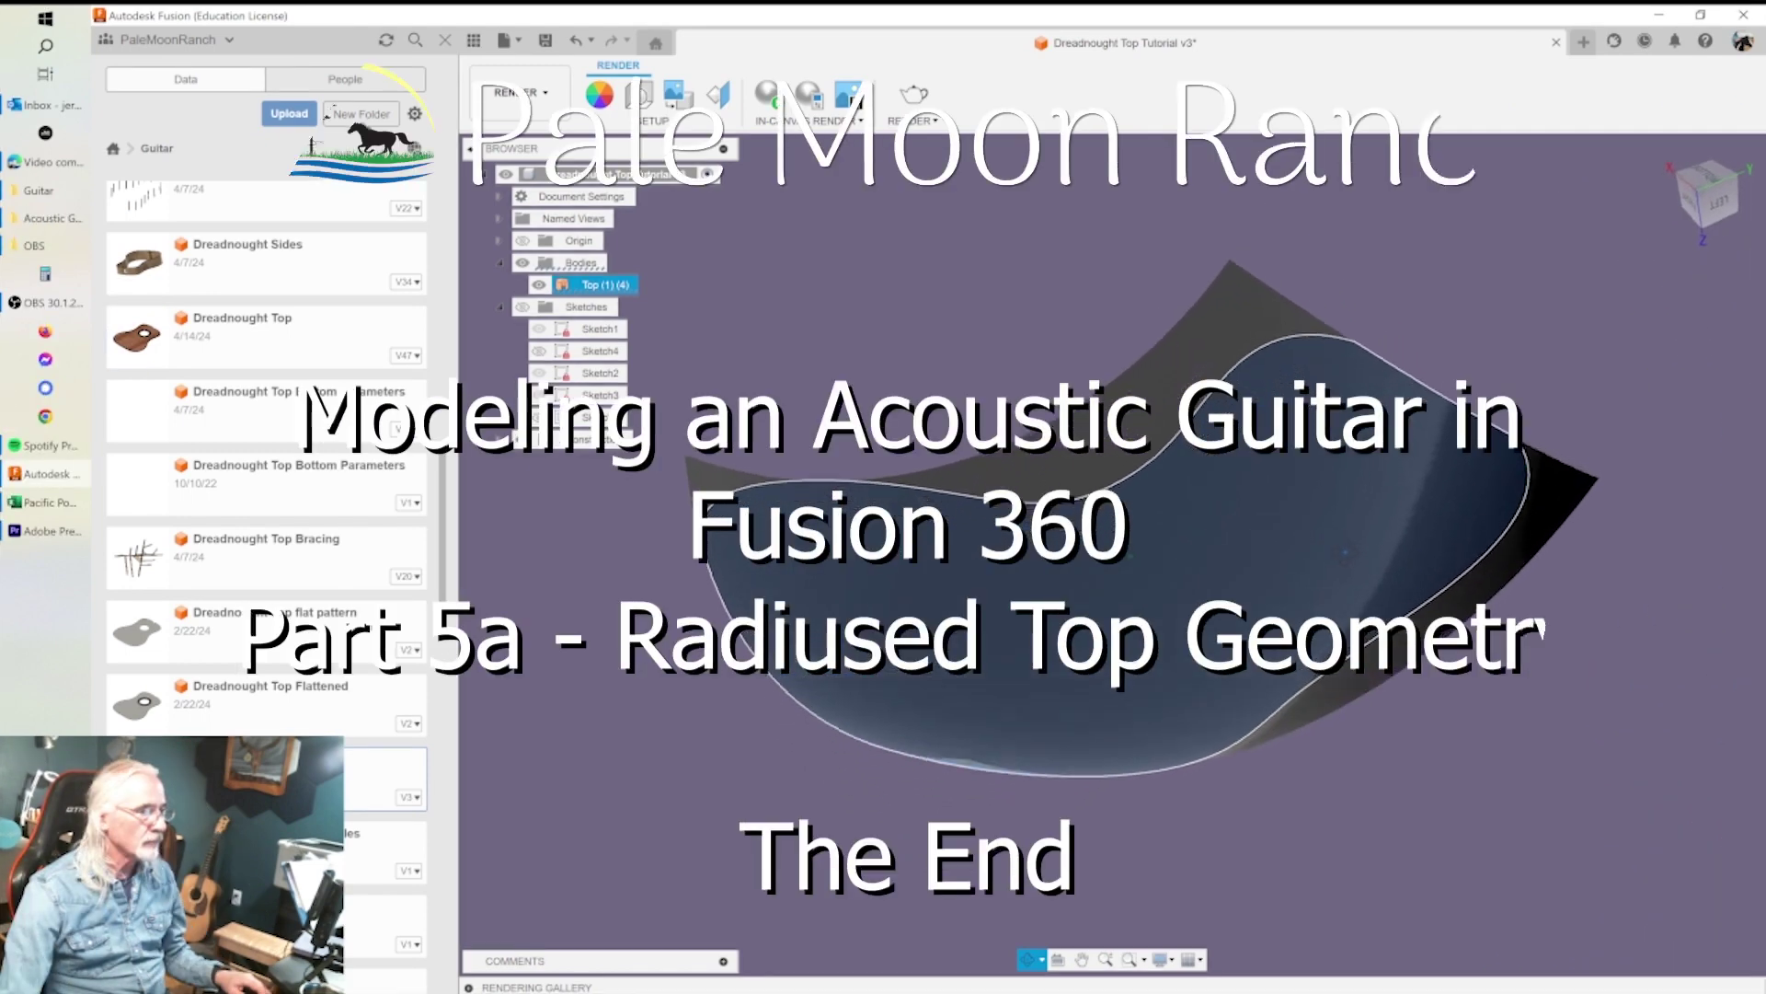
- Examine the guitar-shaped outline on the rendered Dreadnought Top Tutorial surface from several angles
shift+middle_drag(1345, 553, 1397, 672)
click(1287, 614)
shift+middle_drag(1325, 607, 911, 444)
shift+middle_drag(911, 443, 828, 423)
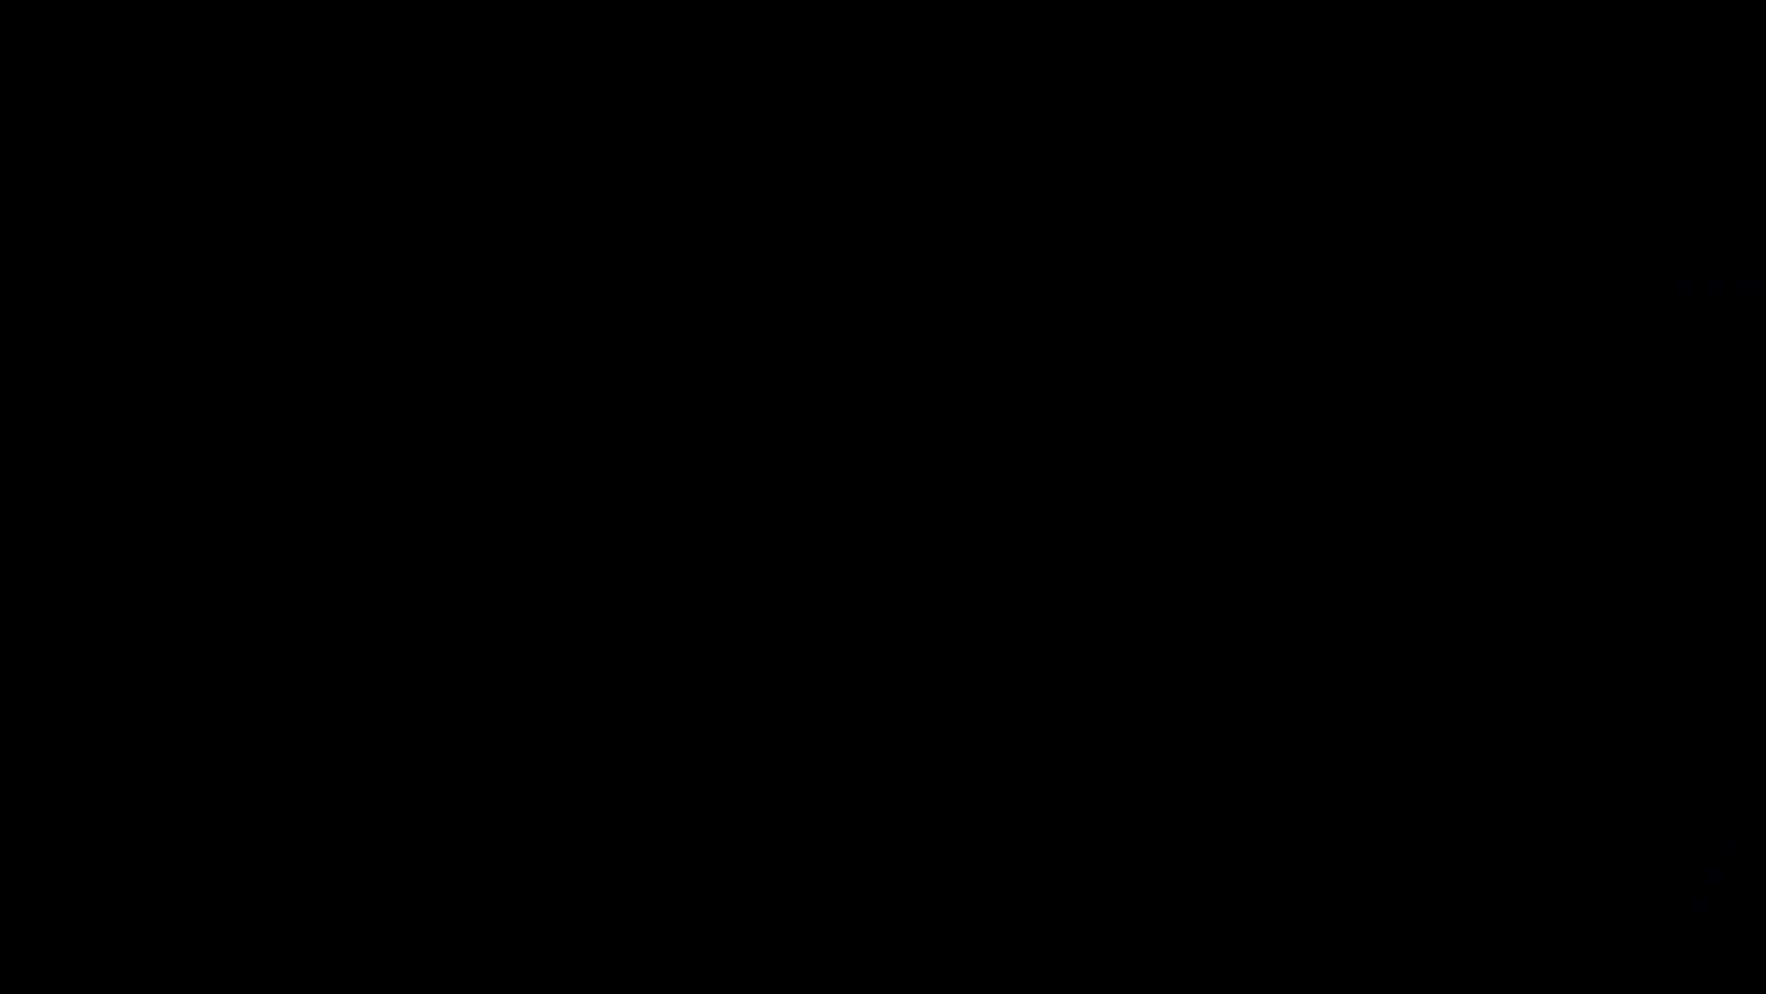